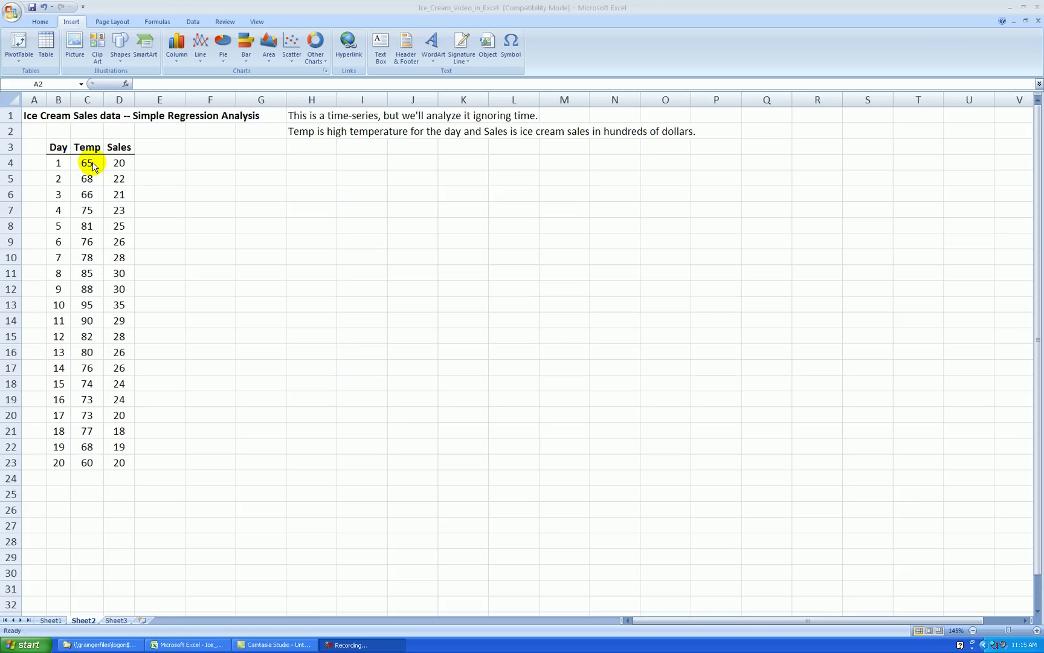
# Insert a markers-only scatter chart of the Temp and Sales data in C4:D23.
pyautogui.moveTo(93, 166); pyautogui.dragTo(129, 464)
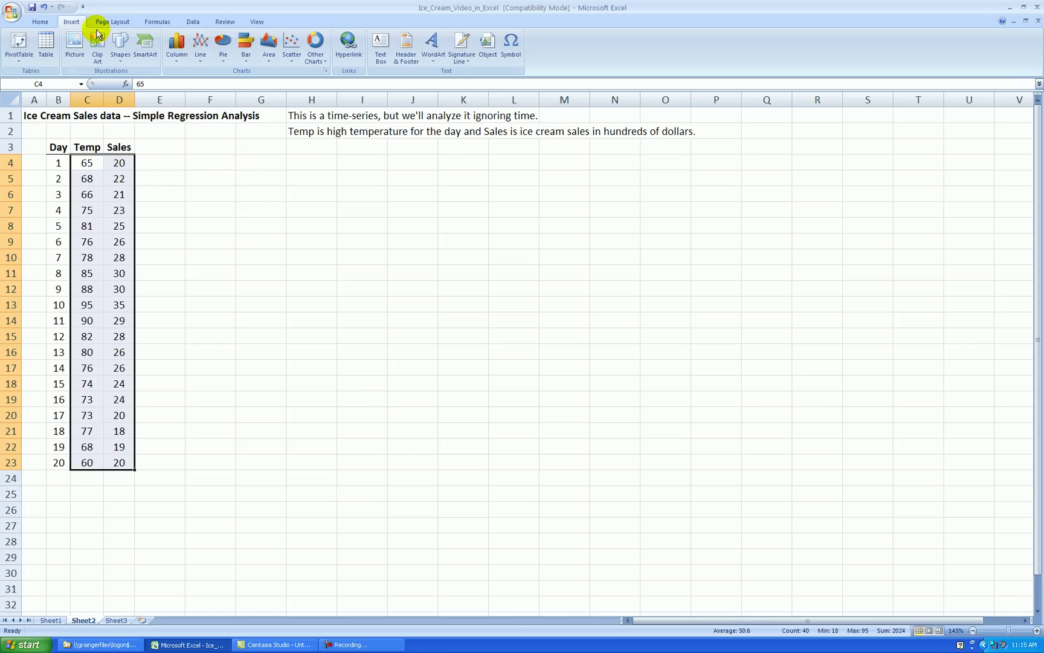
pyautogui.click(292, 44)
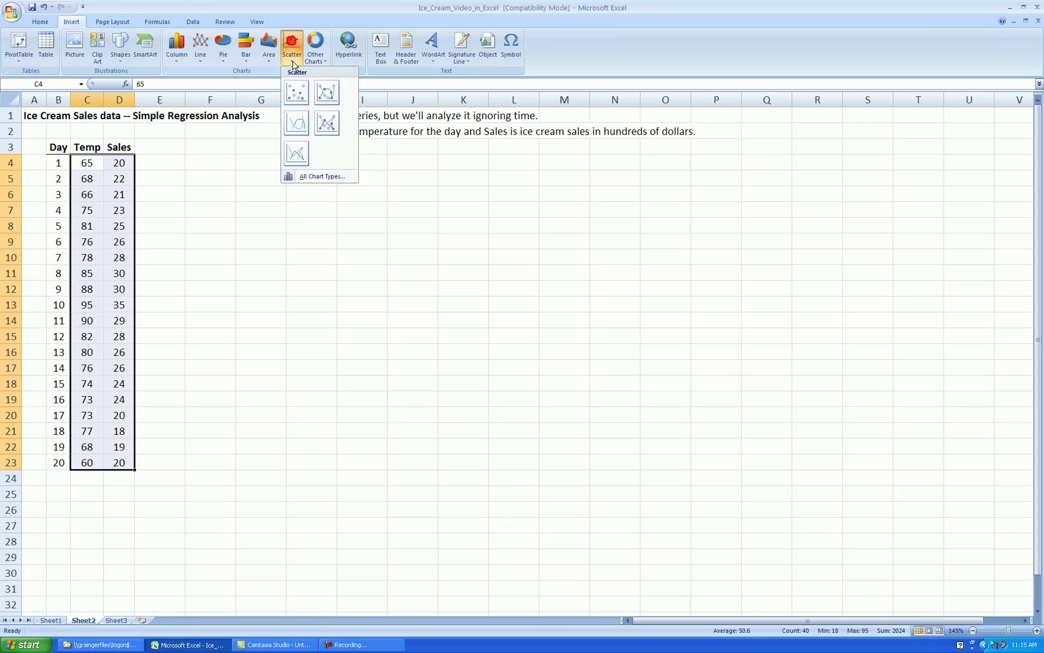
pyautogui.click(293, 92)
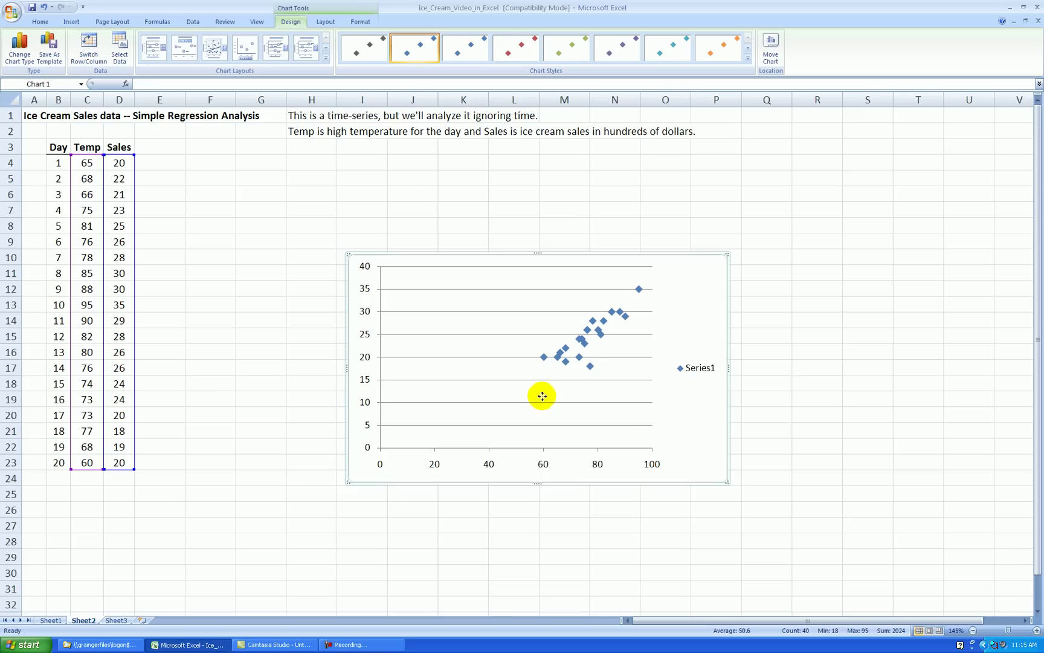
# Move the chart up beside the data table and delete its Series1 legend and horizontal gridlines.
pyautogui.moveTo(542, 396); pyautogui.dragTo(378, 311)
pyautogui.click(537, 286)
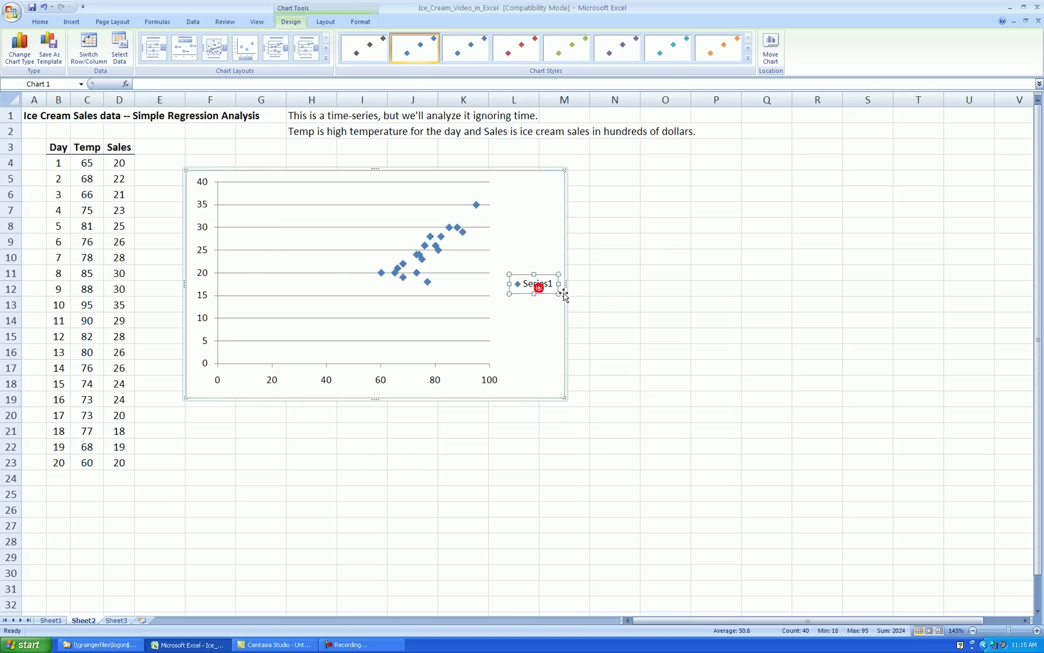
pyautogui.press('Delete')
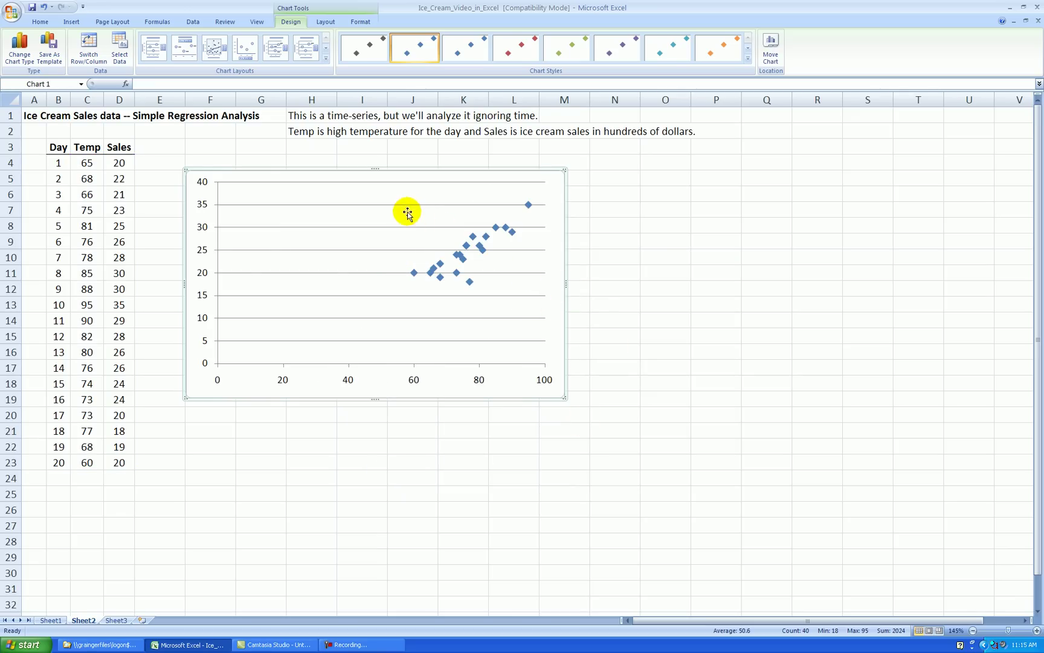
pyautogui.press('Delete')
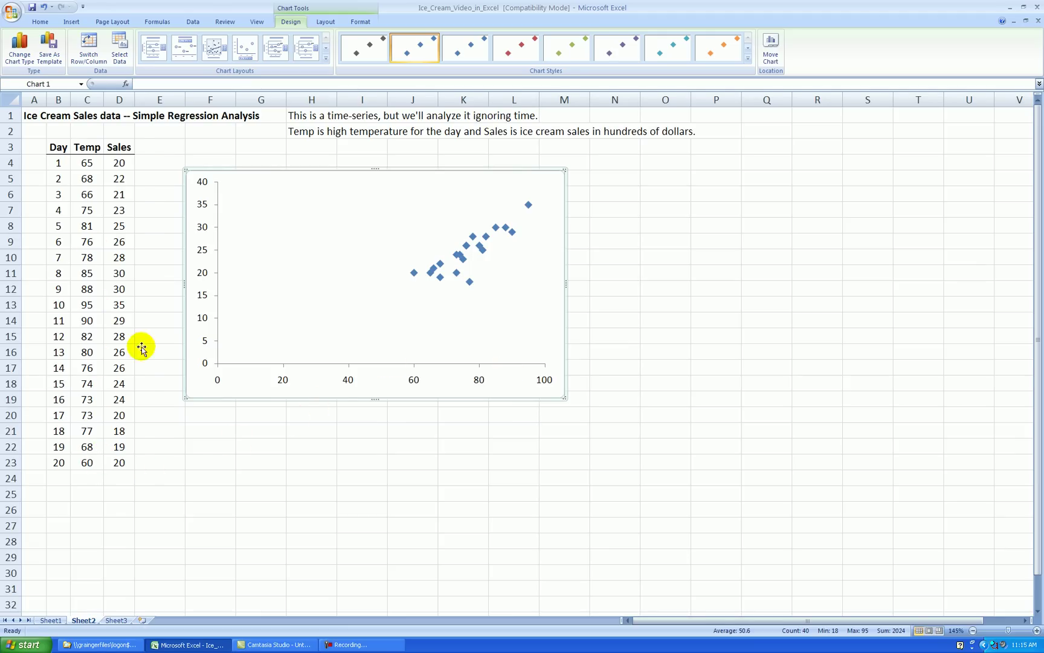
# Fix the horizontal Temp axis to run from 60 to 95 in steps of 5.
pyautogui.rightClick(482, 381)
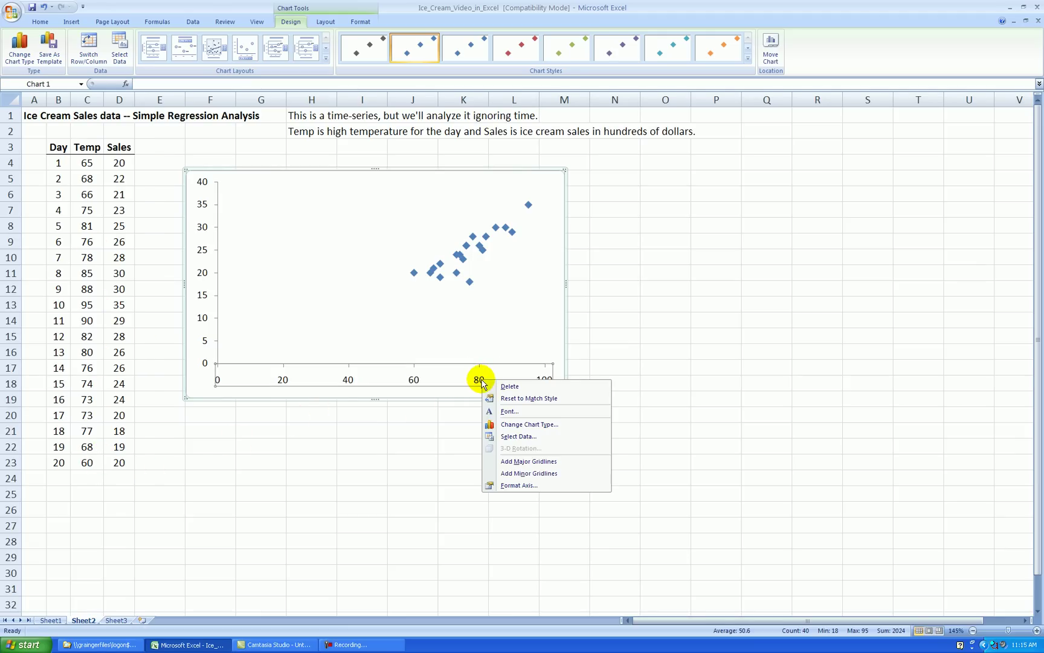
pyautogui.click(544, 485)
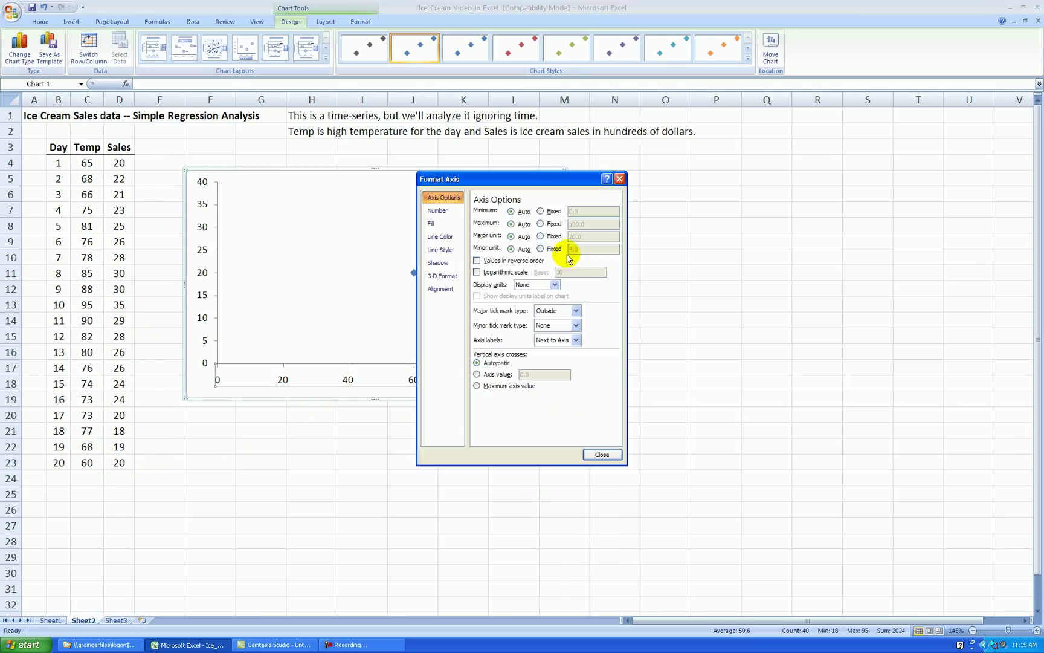
pyautogui.click(540, 211)
pyautogui.click(541, 223)
pyautogui.doubleClick(588, 212)
pyautogui.write('60')
pyautogui.press('Tab')
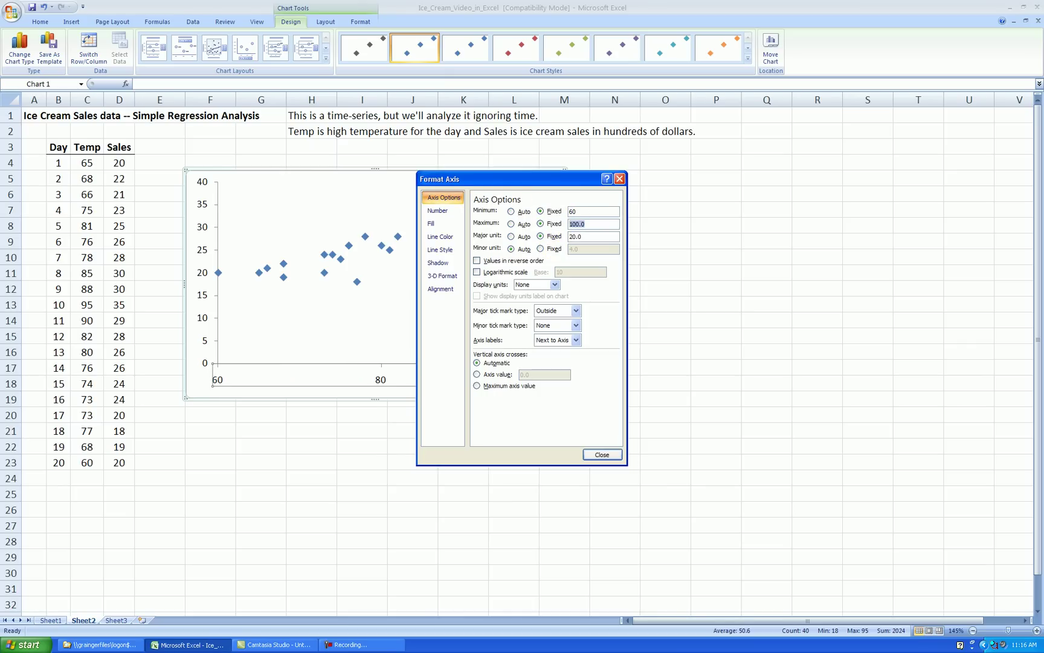
pyautogui.write('95')
pyautogui.press('Tab')
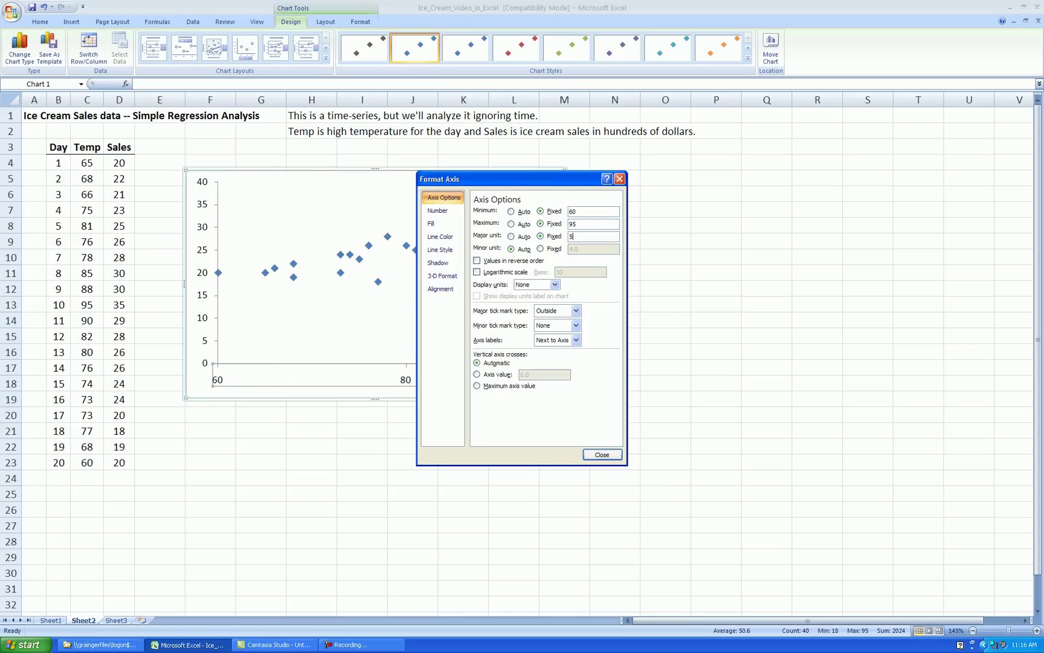
pyautogui.click(602, 454)
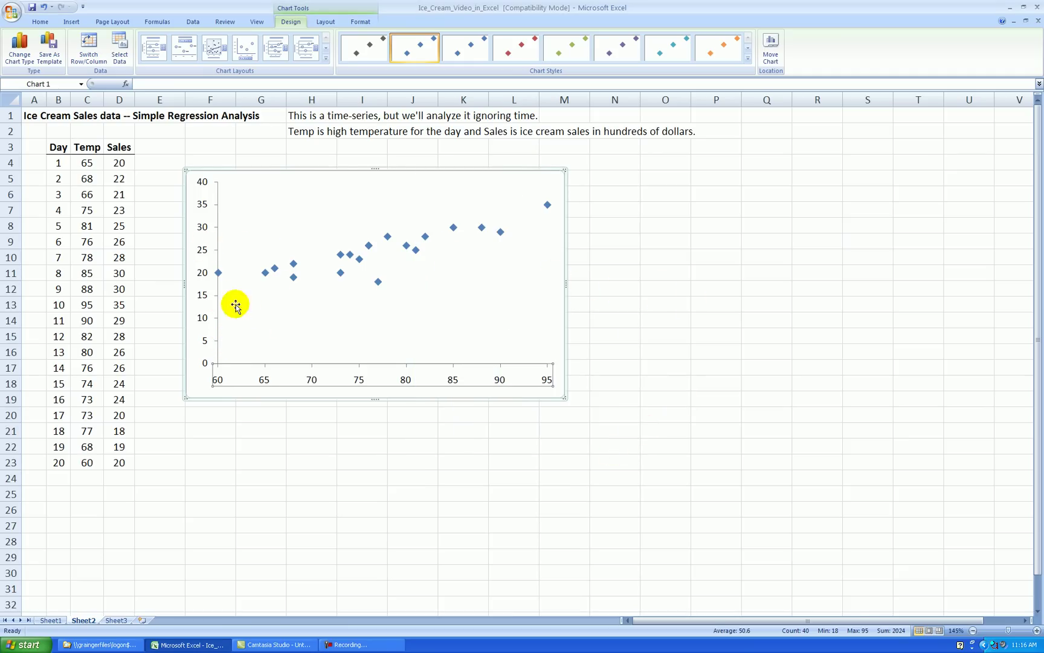
# Fix the vertical Sales axis to run from 15 to 35 in steps of 5.
pyautogui.rightClick(205, 248)
pyautogui.click(242, 354)
pyautogui.click(540, 211)
pyautogui.click(540, 224)
pyautogui.click(541, 236)
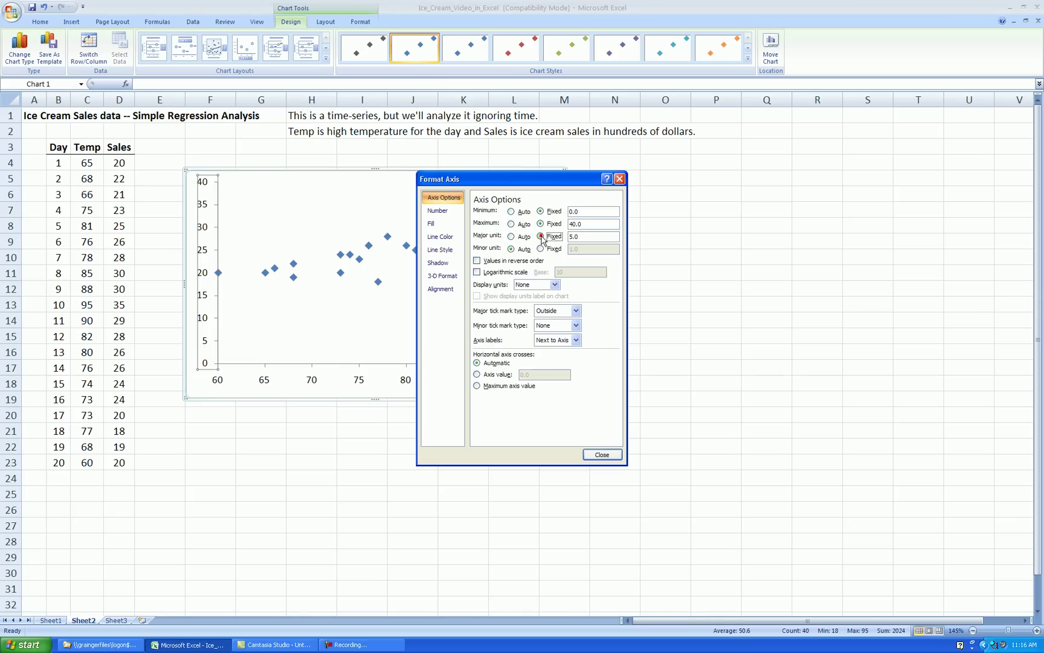
pyautogui.click(580, 211)
pyautogui.press('BackSpace')
pyautogui.press('BackSpace')
pyautogui.press('BackSpace')
pyautogui.write('15')
pyautogui.click(553, 224)
pyautogui.press('Tab')
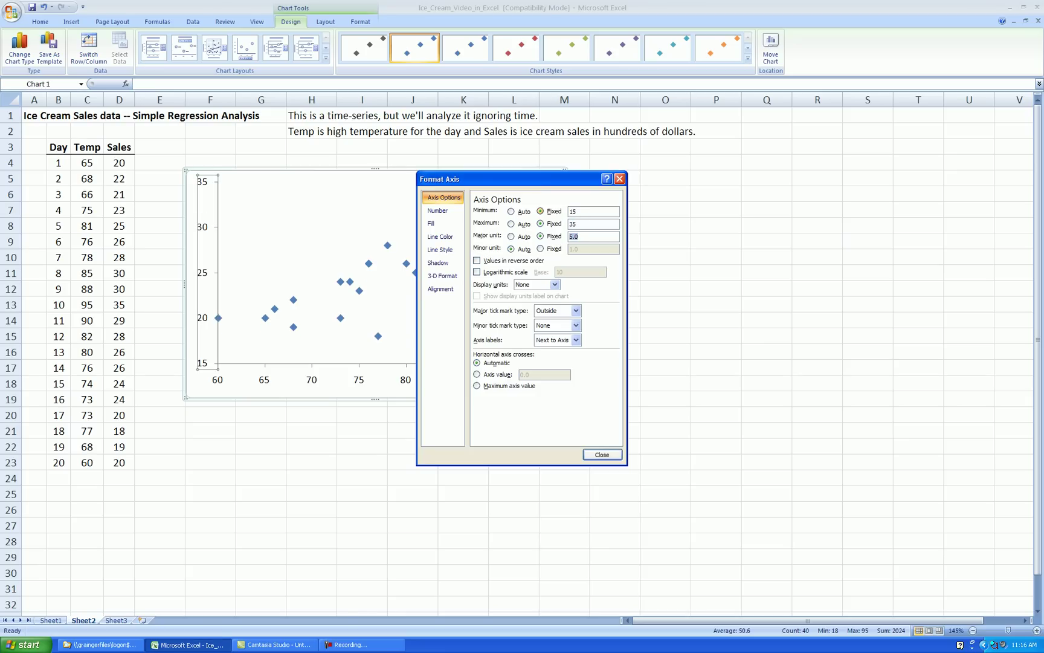
pyautogui.click(611, 454)
pyautogui.click(668, 400)
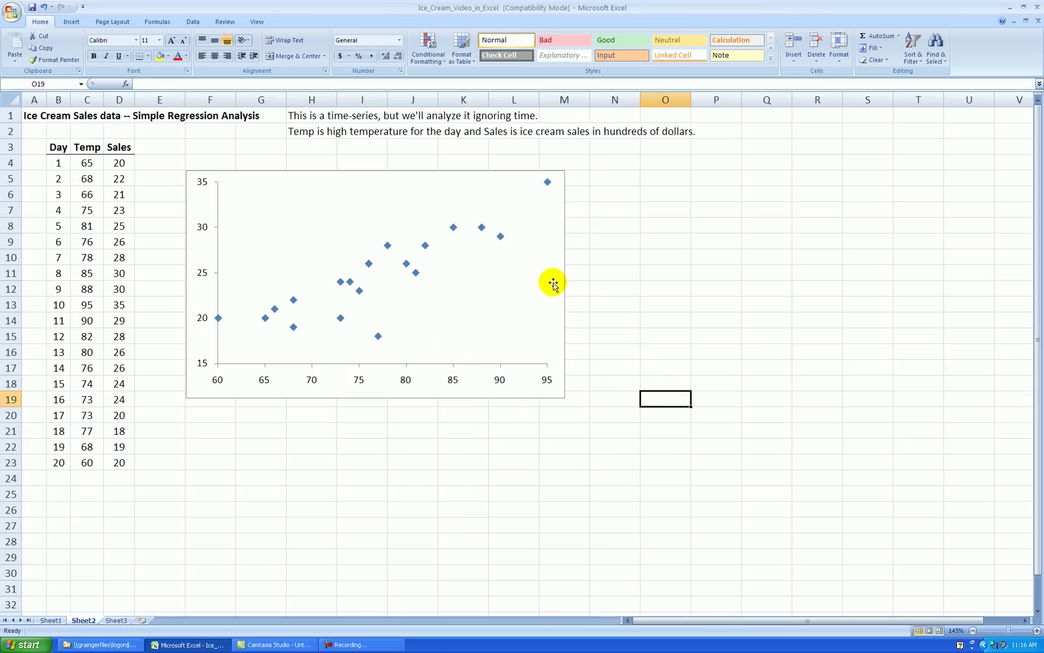
# Add the horizontal axis title 'High Temp (Fahrenheit)' below the axis.
pyautogui.click(561, 392)
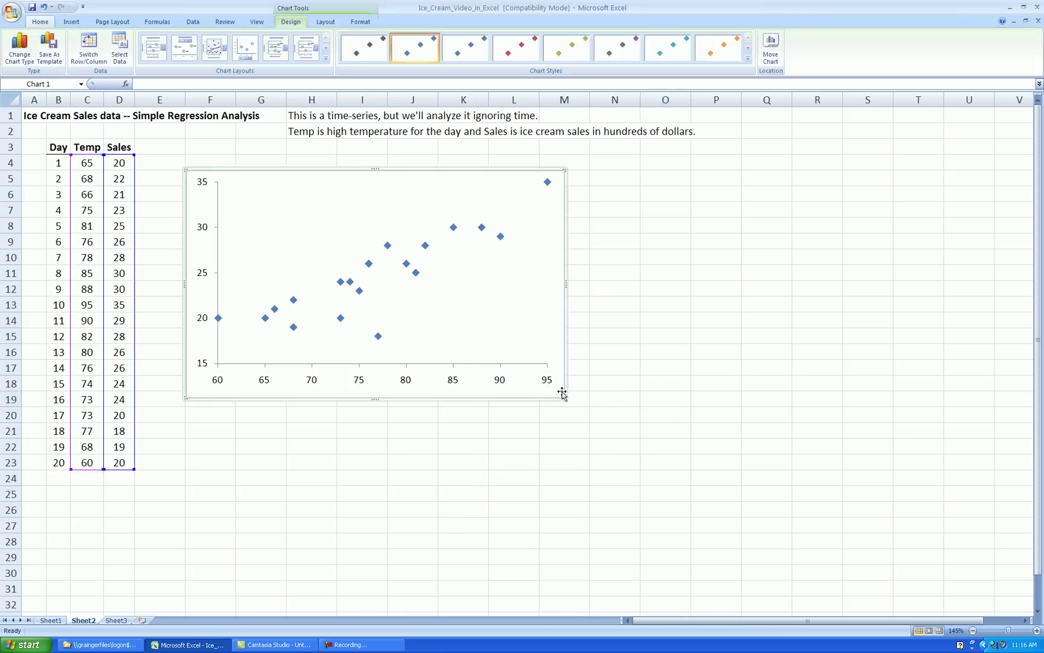
pyautogui.click(327, 25)
pyautogui.click(195, 48)
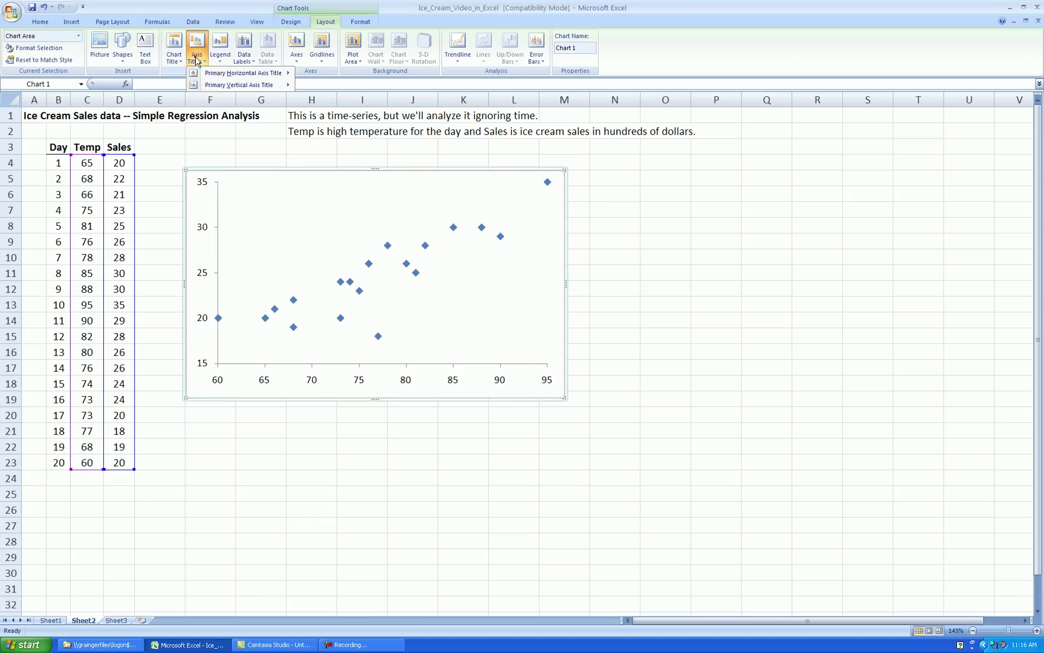
pyautogui.click(237, 72)
pyautogui.click(338, 98)
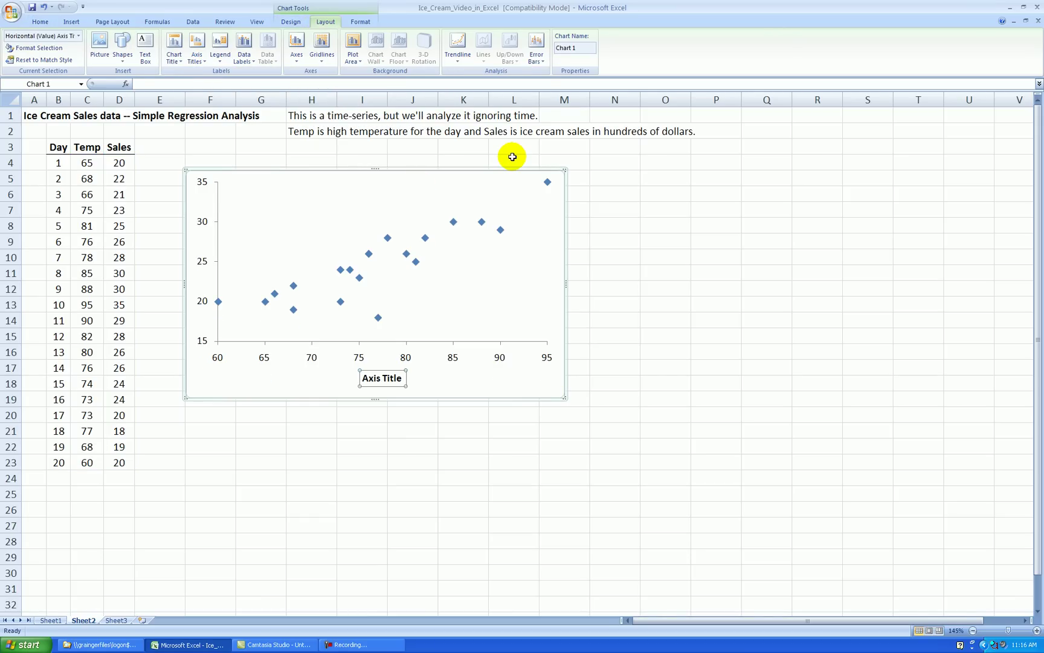
pyautogui.write('Temp (Fahrenheit')
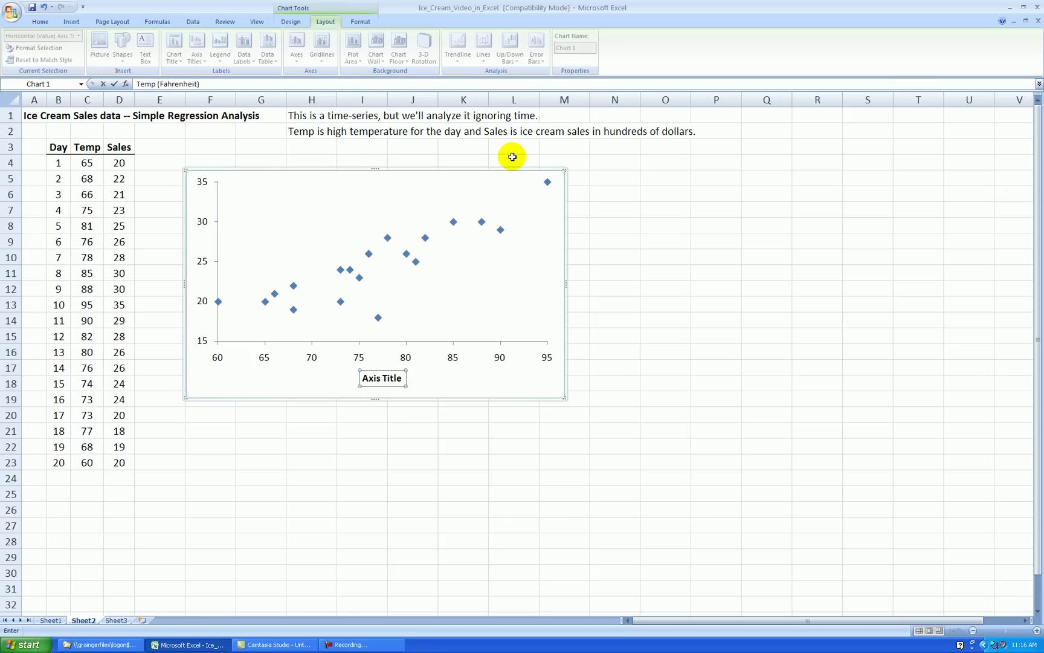
pyautogui.write('H')
pyautogui.click(208, 41)
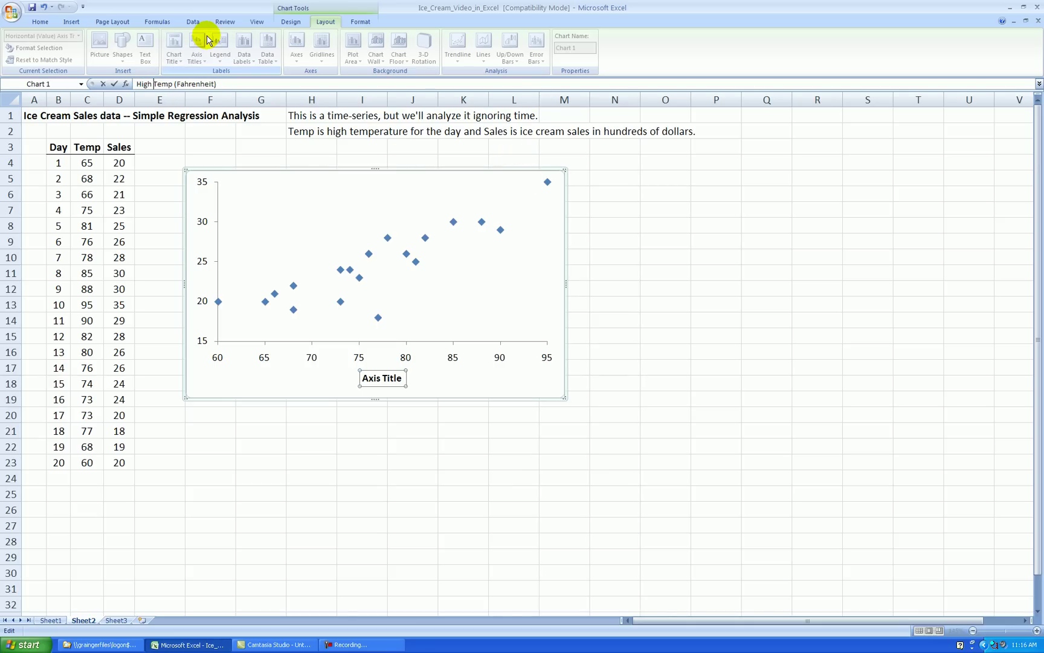
pyautogui.press('Return')
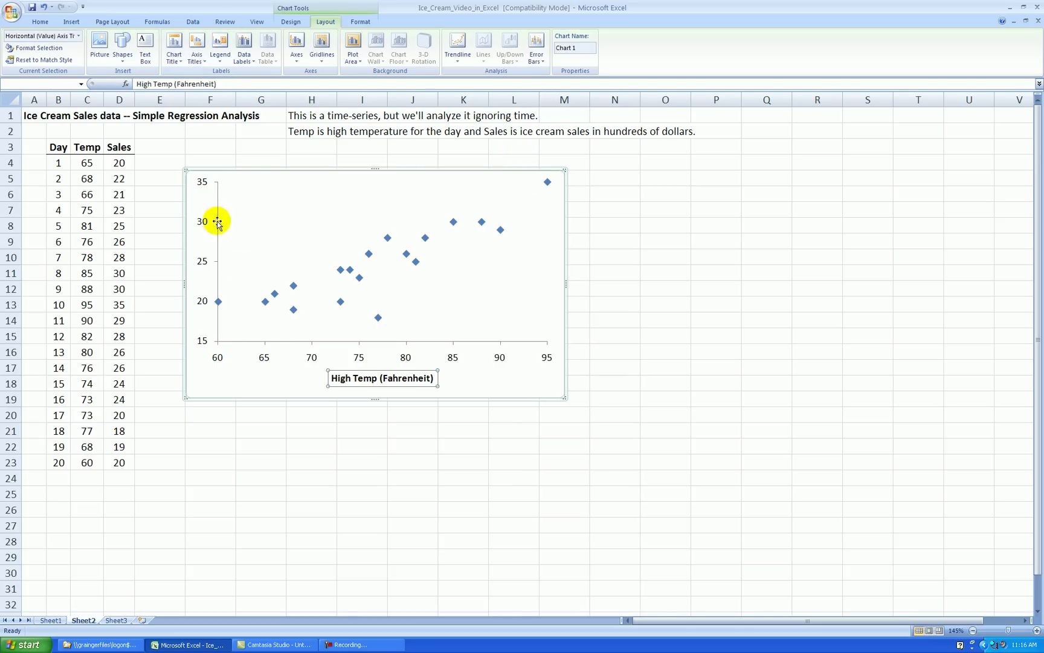
# Add the rotated vertical axis title 'Sales ($100s)'.
pyautogui.click(197, 60)
pyautogui.moveTo(253, 149)
pyautogui.click(336, 112)
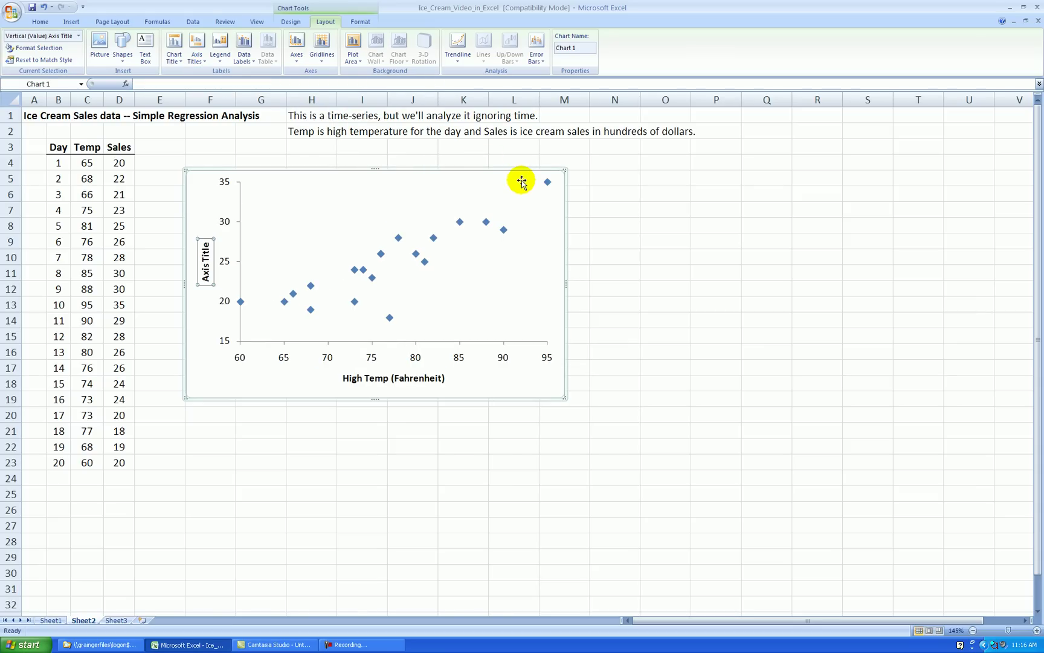
pyautogui.write('Da')
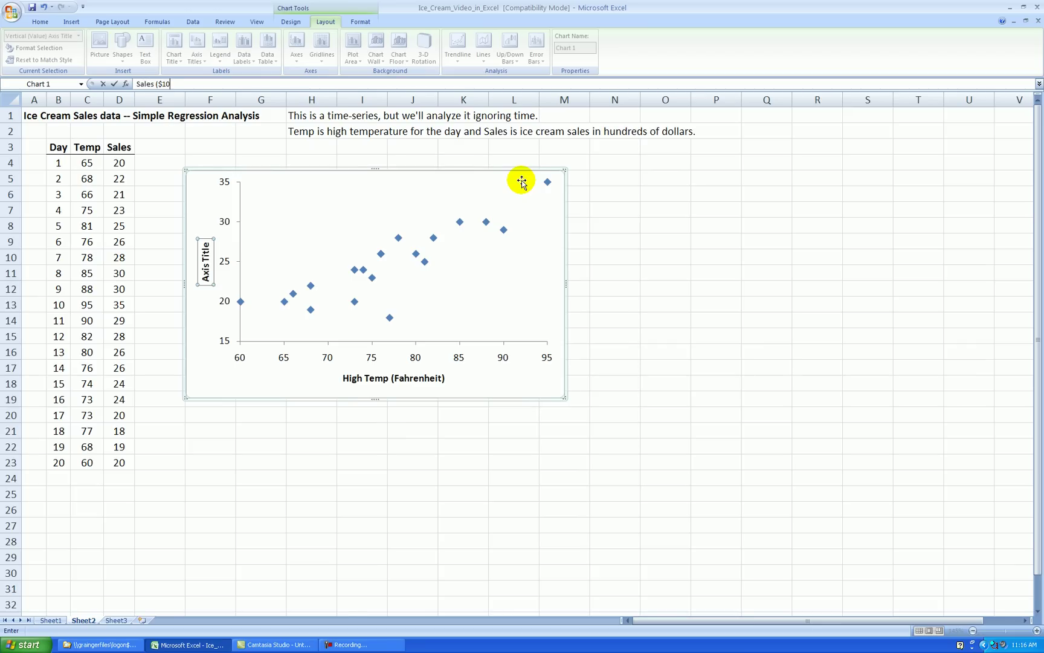
pyautogui.click(750, 333)
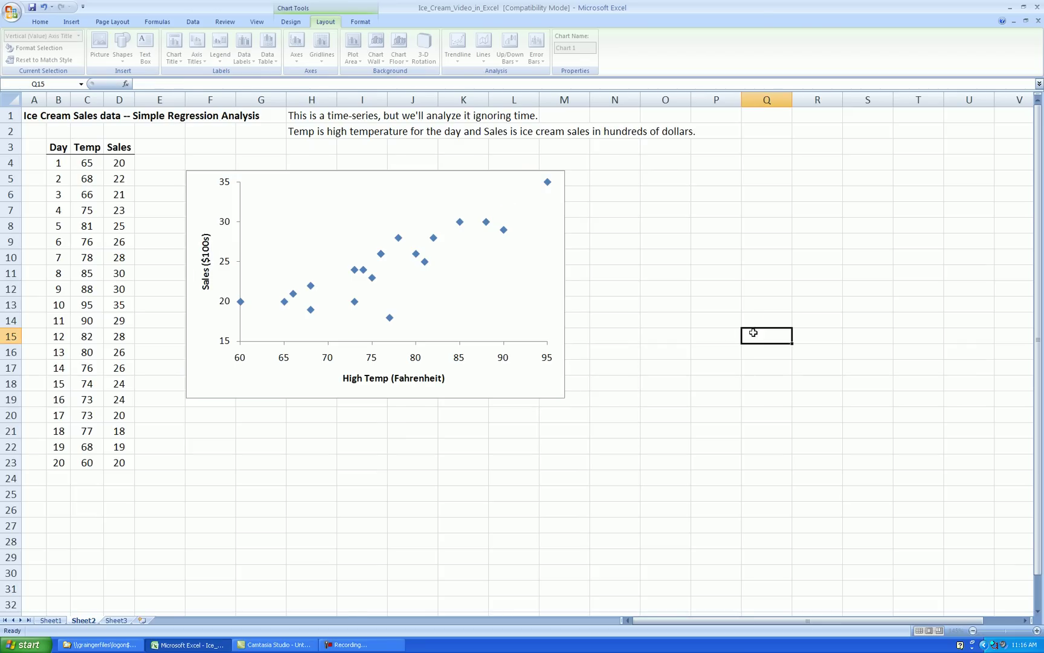
# Change the scatter data markers to built-in circles.
pyautogui.rightClick(425, 264)
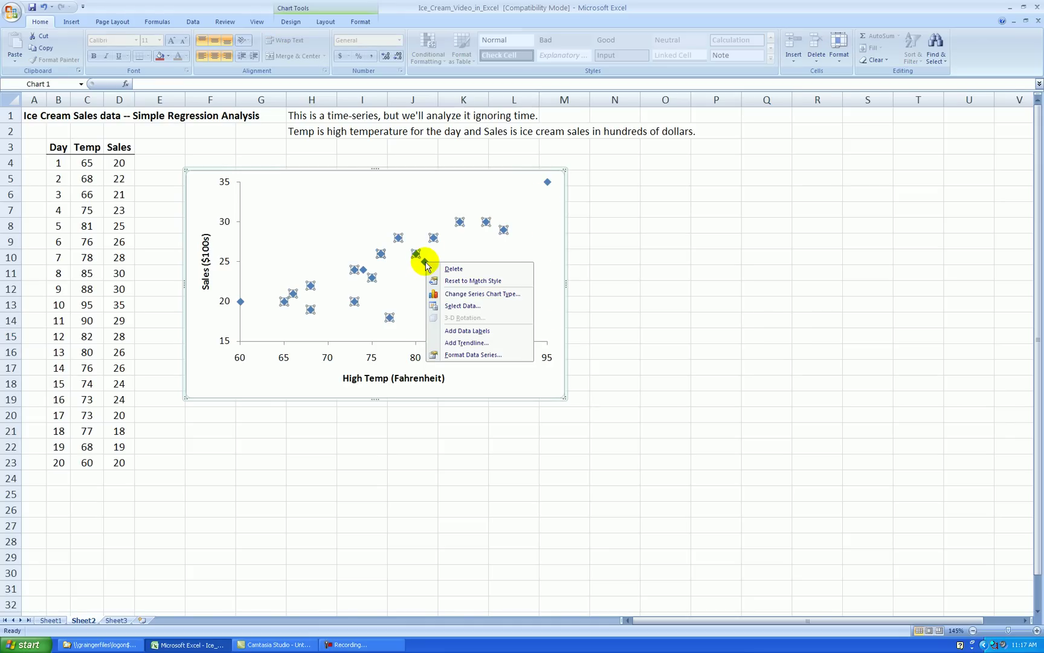
pyautogui.click(473, 355)
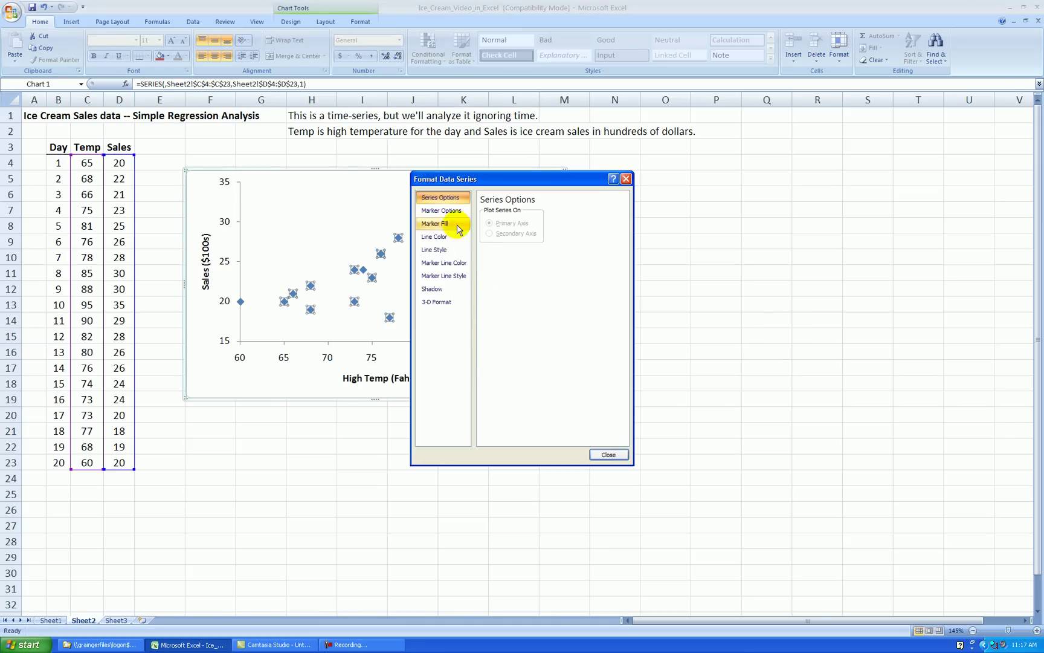
pyautogui.click(442, 210)
pyautogui.click(489, 246)
pyautogui.click(527, 259)
pyautogui.click(519, 344)
# Give the circle markers a solid grey fill and a solid dark outline.
pyautogui.click(456, 223)
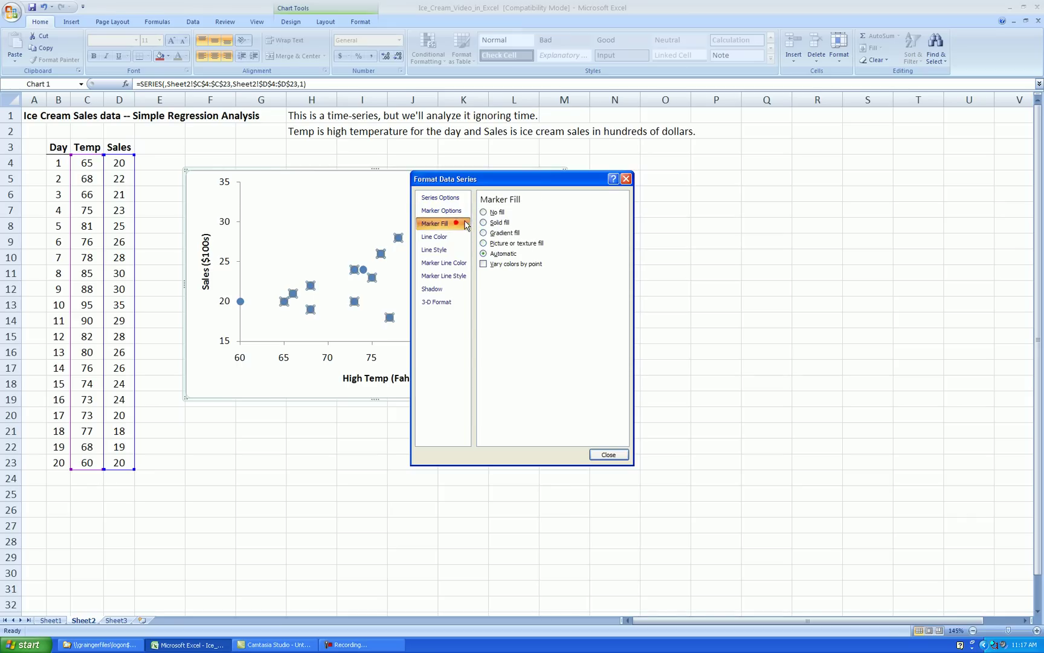
pyautogui.click(484, 222)
pyautogui.click(529, 278)
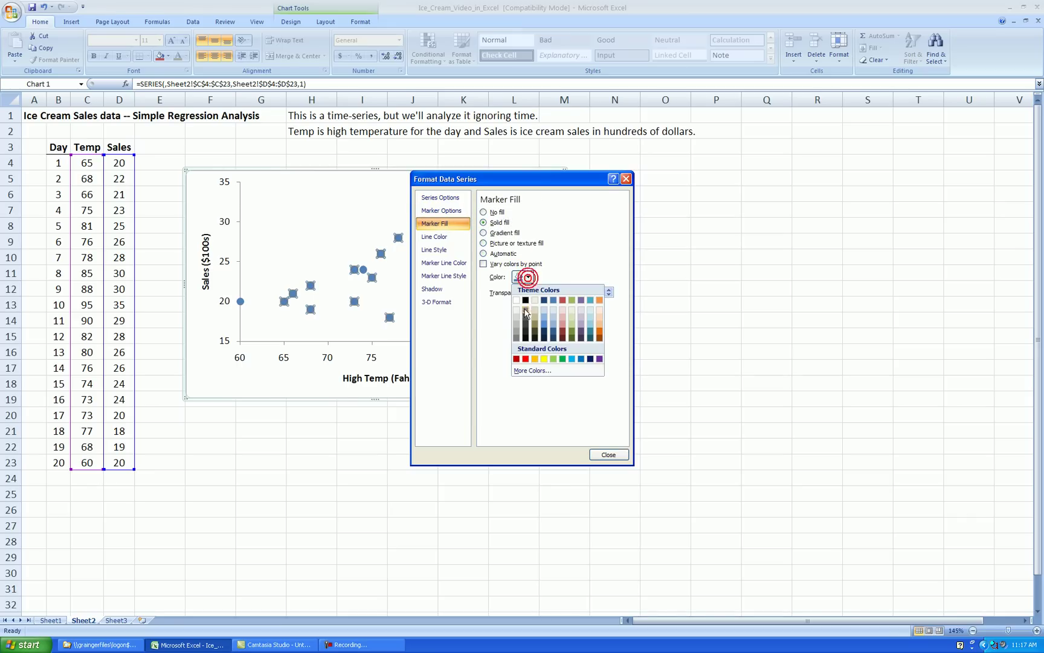
pyautogui.click(517, 326)
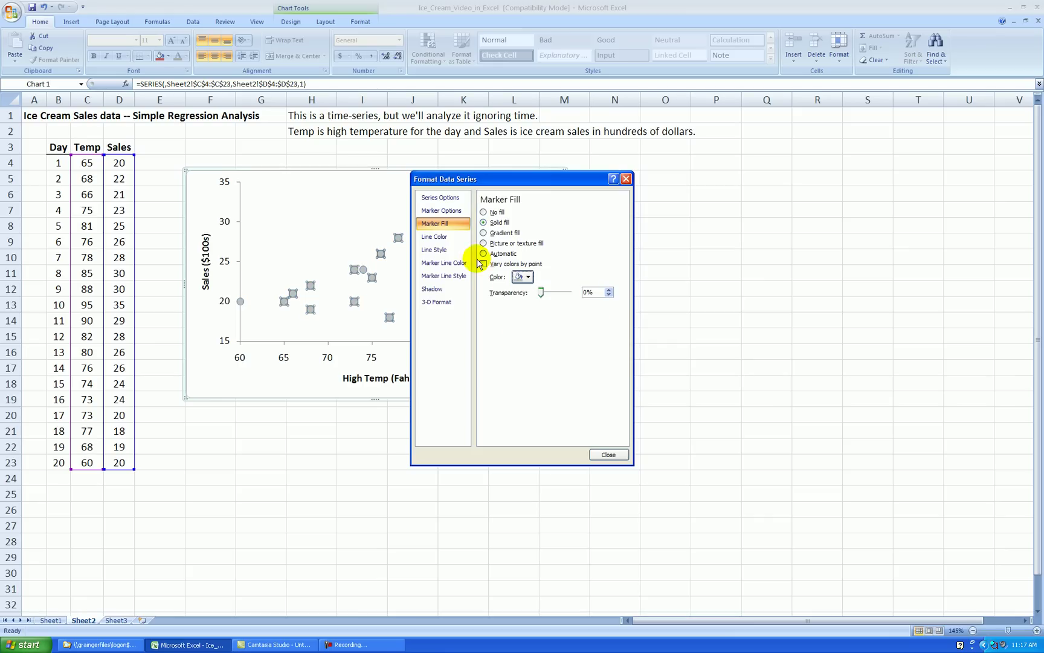
pyautogui.click(452, 264)
pyautogui.click(484, 223)
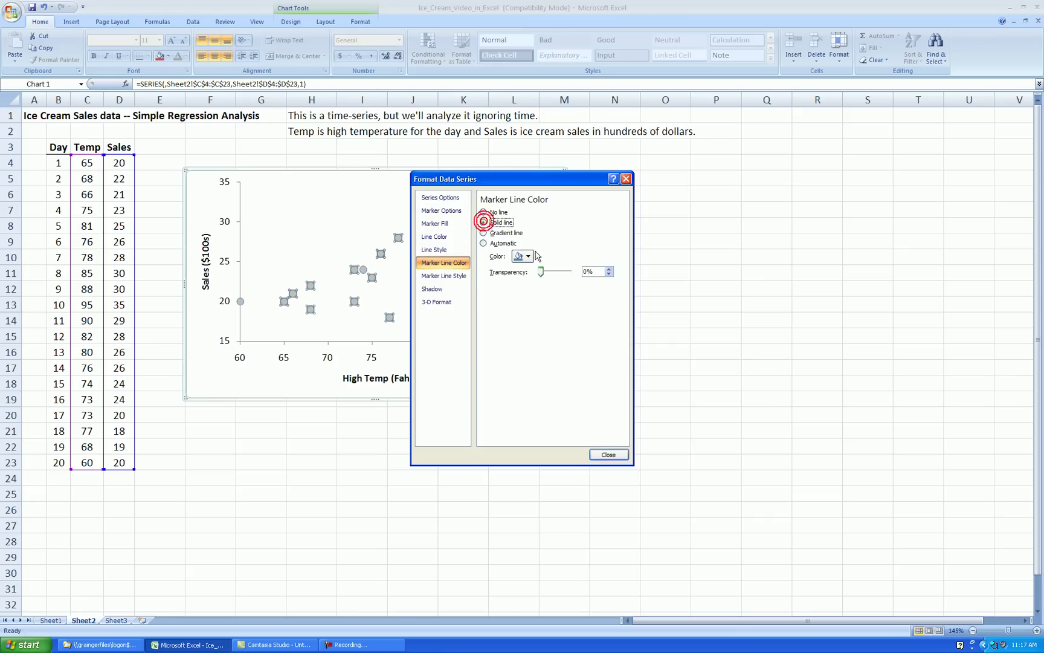
pyautogui.click(523, 256)
pyautogui.click(530, 278)
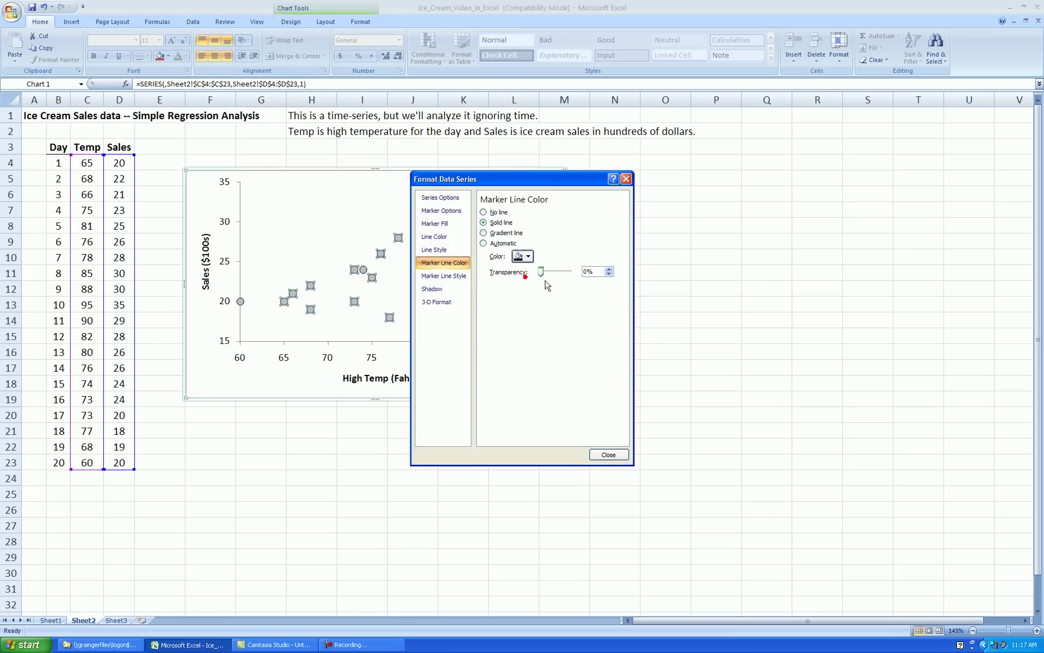
pyautogui.click(608, 454)
pyautogui.click(651, 308)
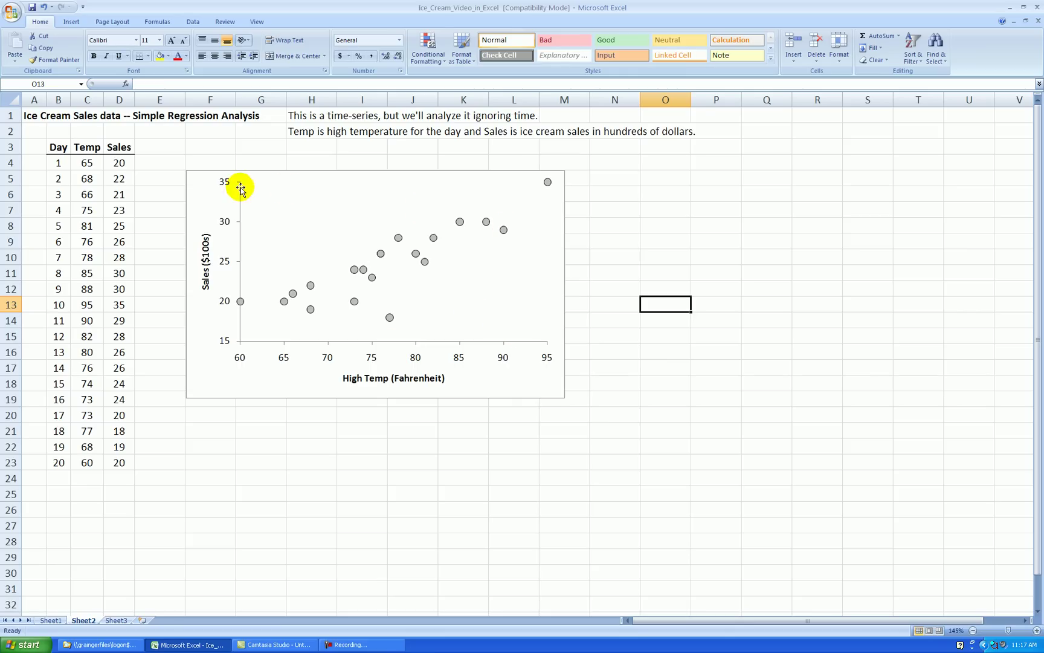
# Frame the chart's plot area with a solid grey border line.
pyautogui.rightClick(525, 336)
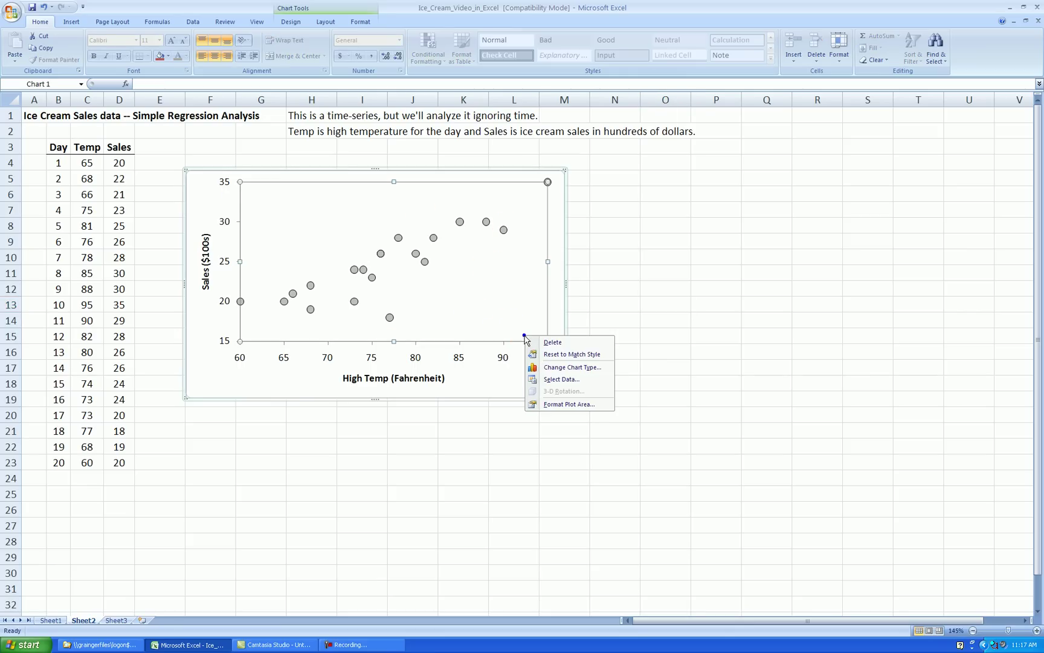
pyautogui.click(568, 404)
pyautogui.click(456, 213)
pyautogui.click(478, 222)
pyautogui.click(518, 256)
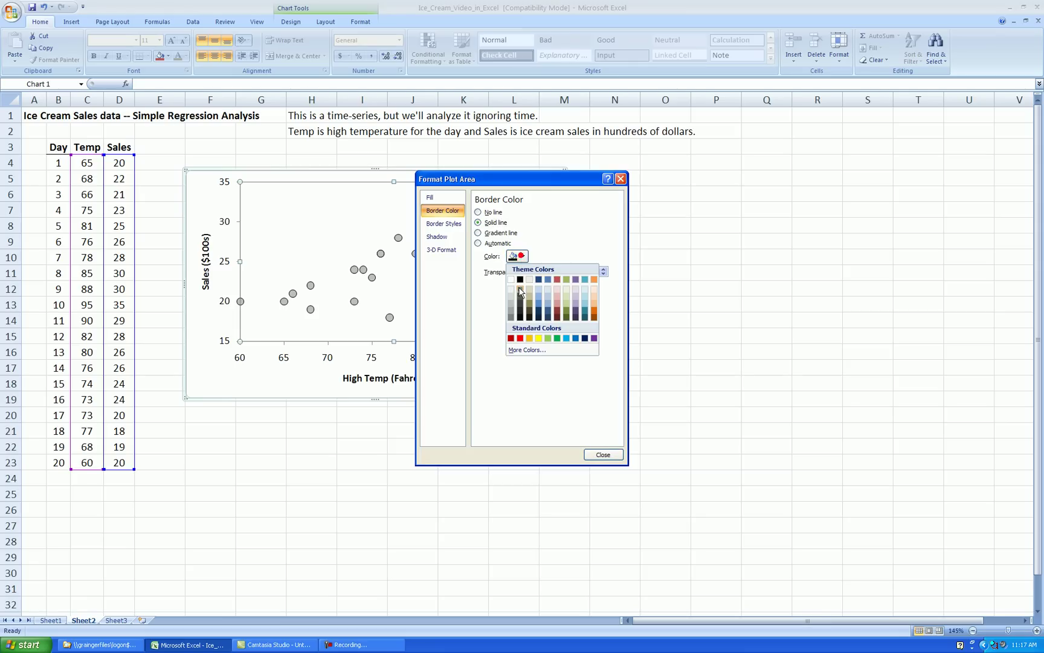
pyautogui.click(513, 320)
pyautogui.click(603, 453)
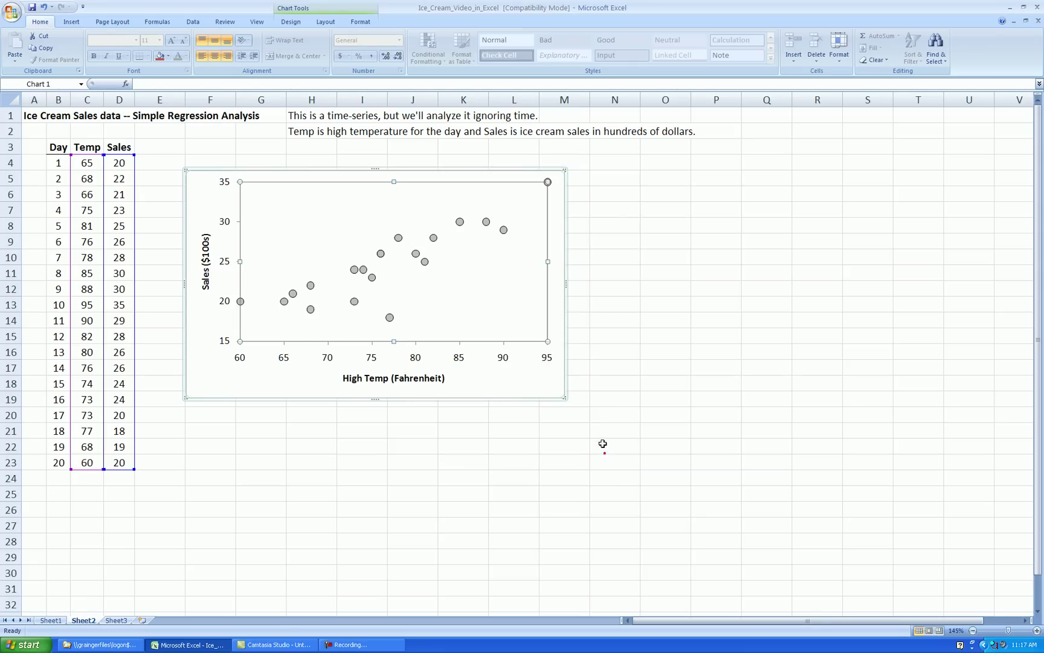
pyautogui.click(602, 432)
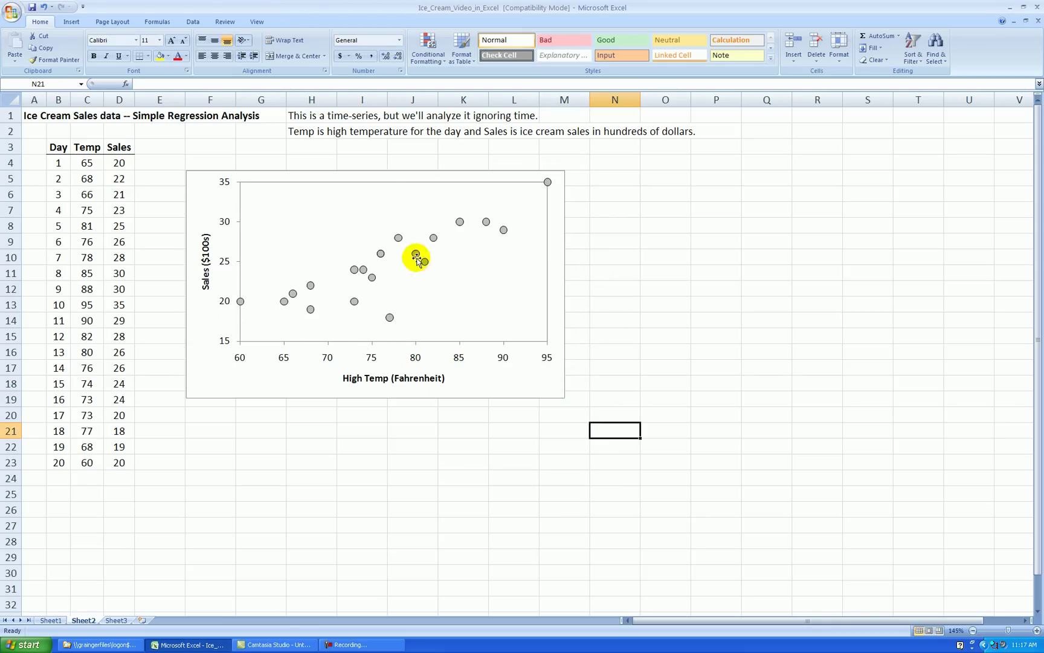
# Remove the chart area's outer border by setting its border colour to No line.
pyautogui.rightClick(556, 382)
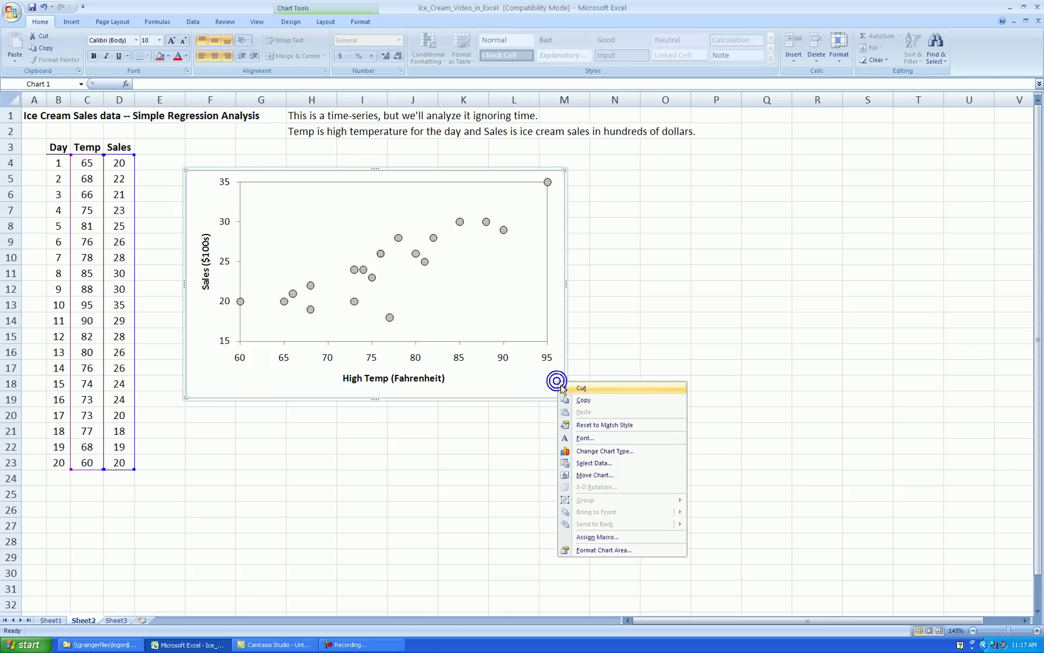
pyautogui.click(623, 550)
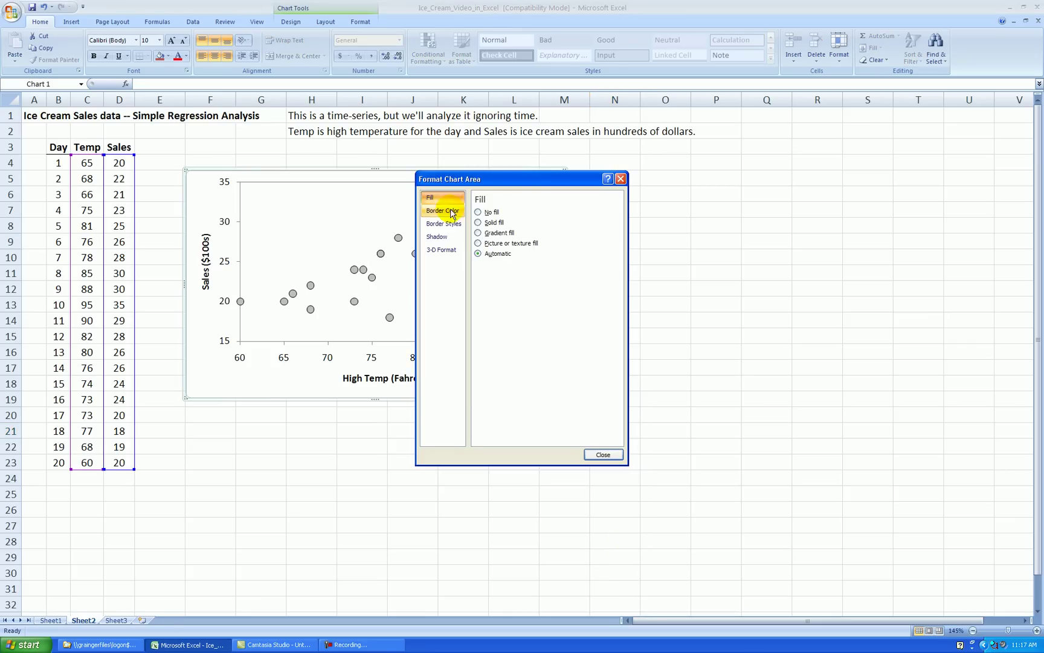
pyautogui.click(448, 212)
pyautogui.click(478, 212)
pyautogui.click(603, 455)
pyautogui.moveTo(608, 447); pyautogui.dragTo(636, 430)
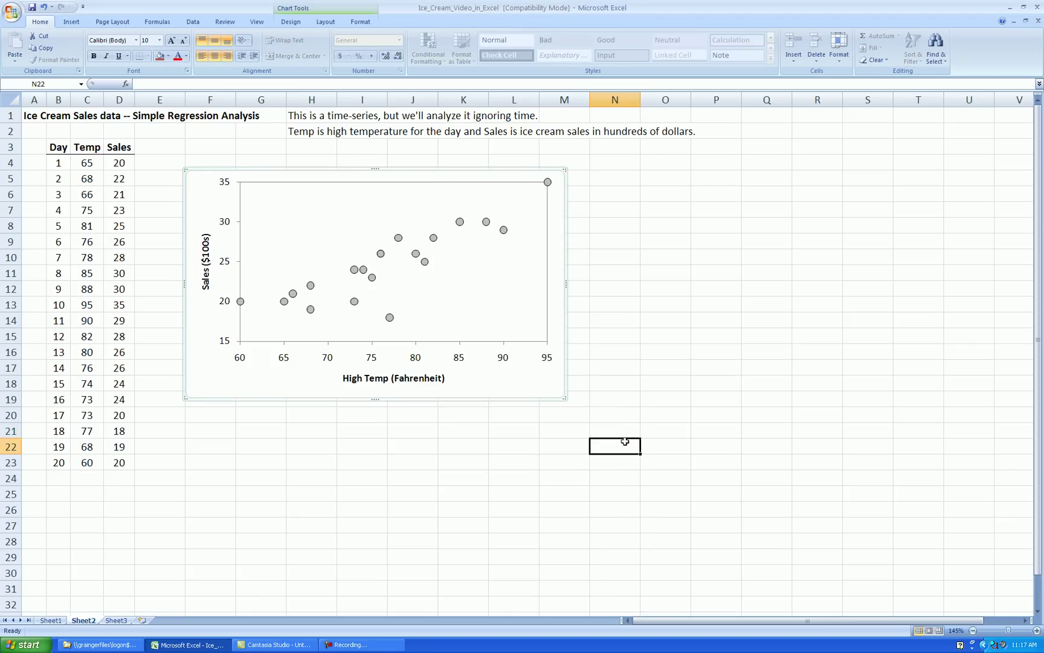
# Resize the chart narrower, ending near column K, and slightly taller.
pyautogui.click(562, 289)
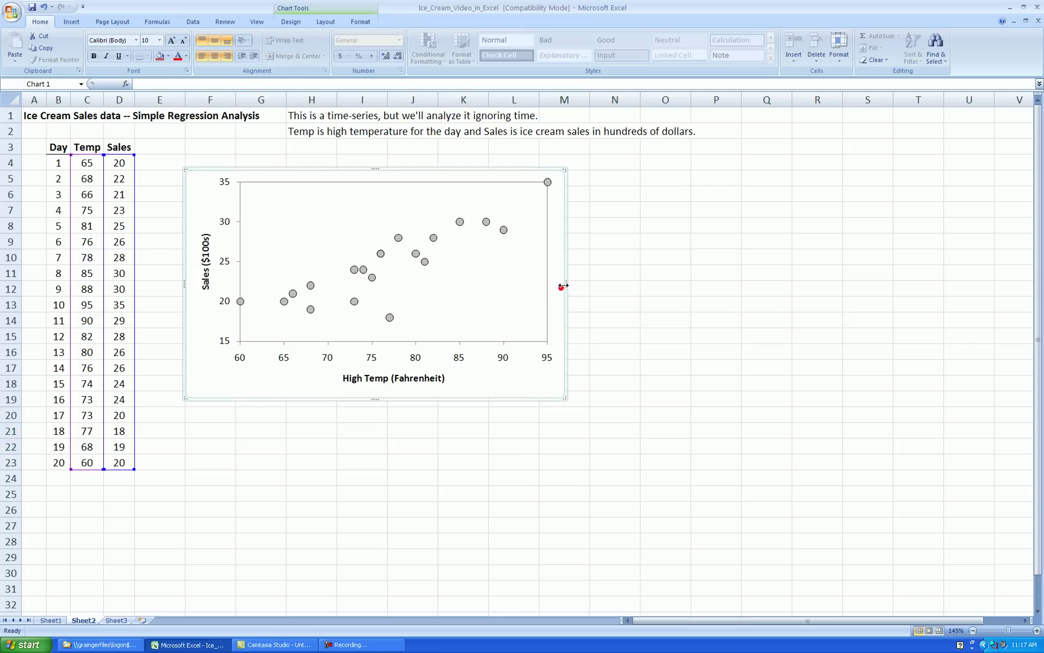
pyautogui.moveTo(456, 280); pyautogui.dragTo(457, 280)
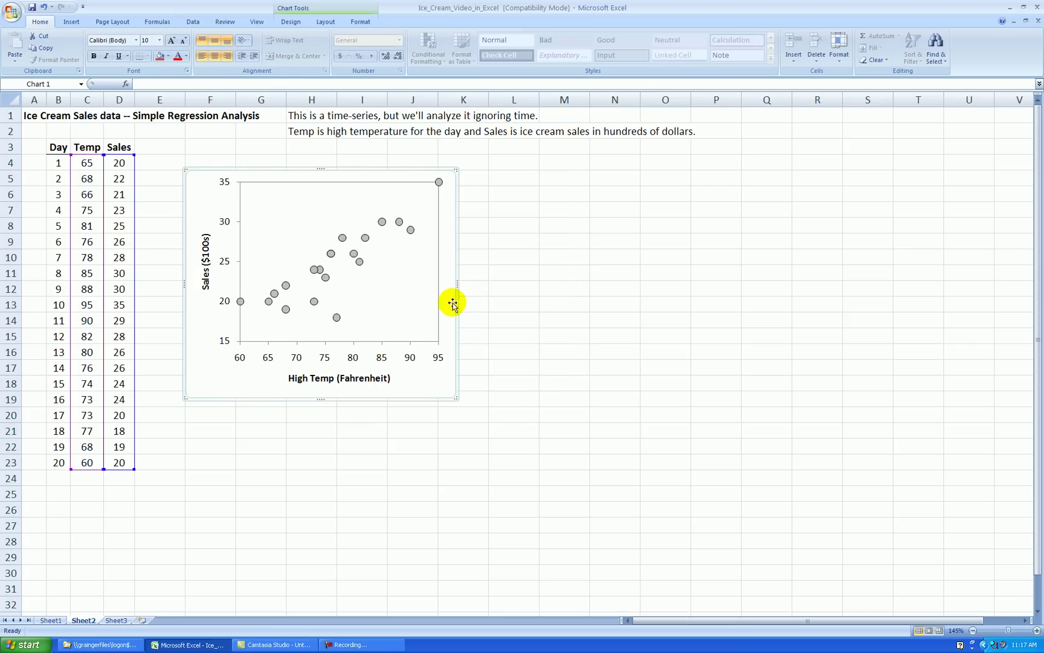
pyautogui.moveTo(324, 410); pyautogui.dragTo(323, 423)
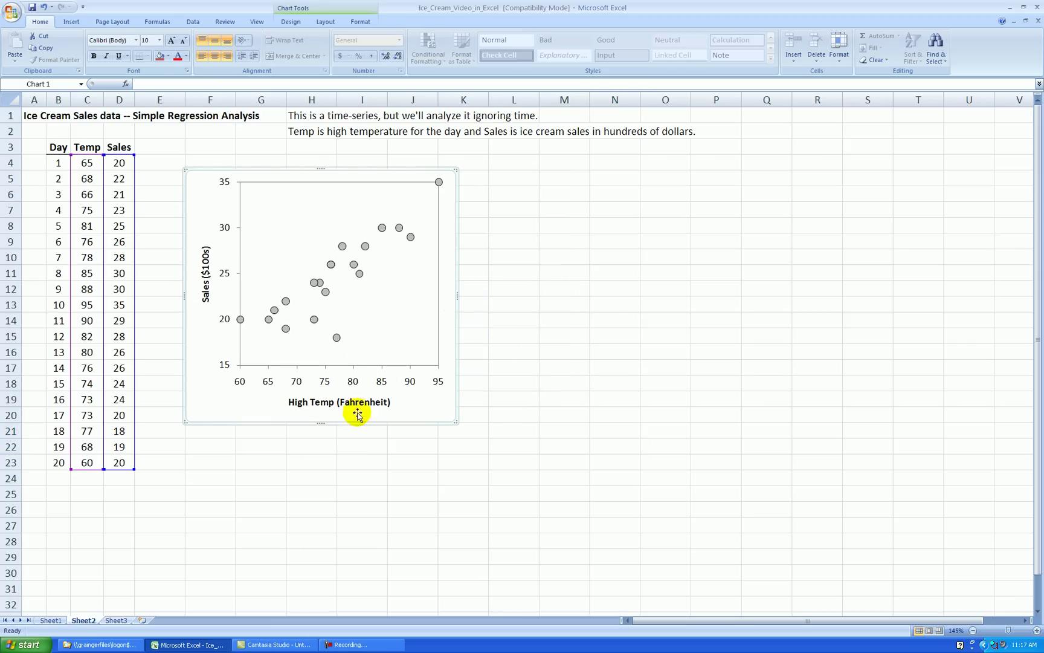
pyautogui.moveTo(322, 422); pyautogui.dragTo(319, 418)
pyautogui.click(507, 441)
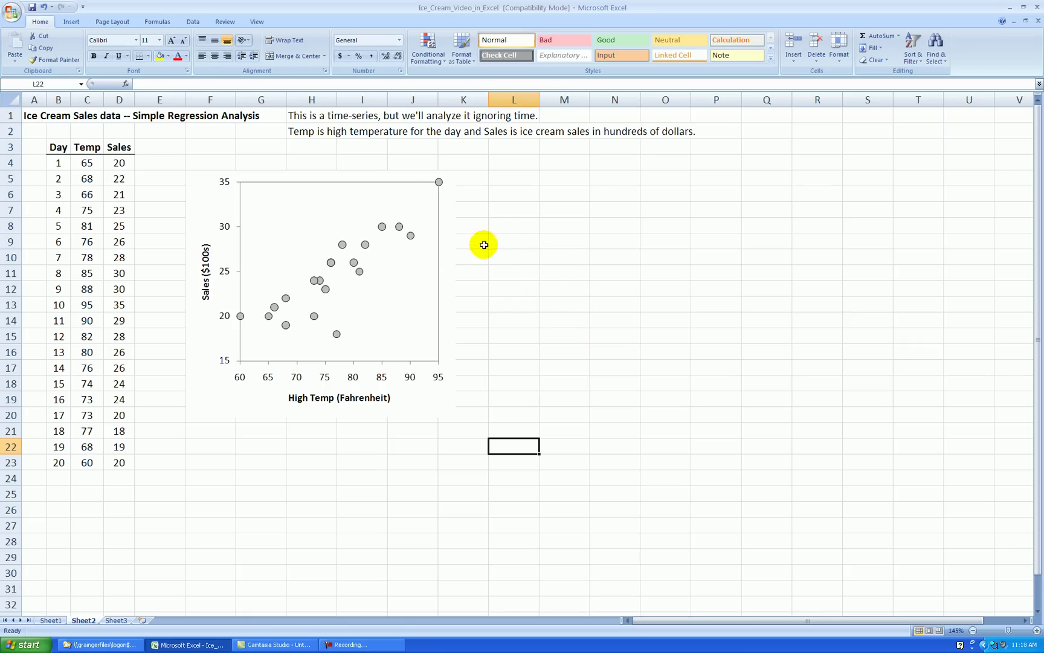
# Add a linear trendline showing y = 0.4331x - 8.4311 and R² = 0.7414, label moved to the upper left.
pyautogui.rightClick(400, 229)
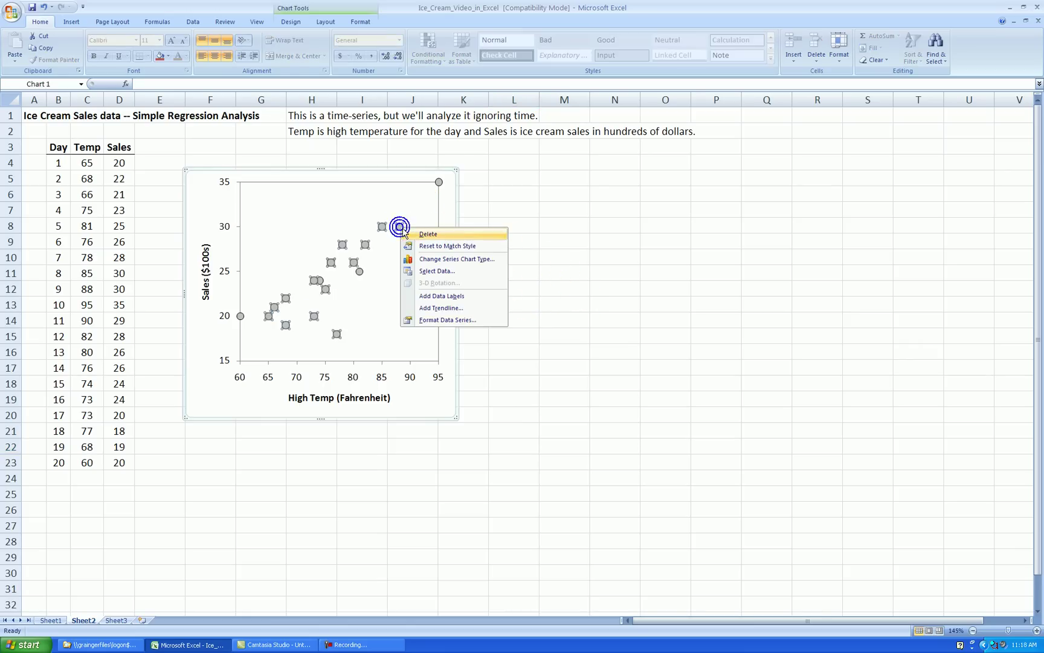
pyautogui.click(445, 311)
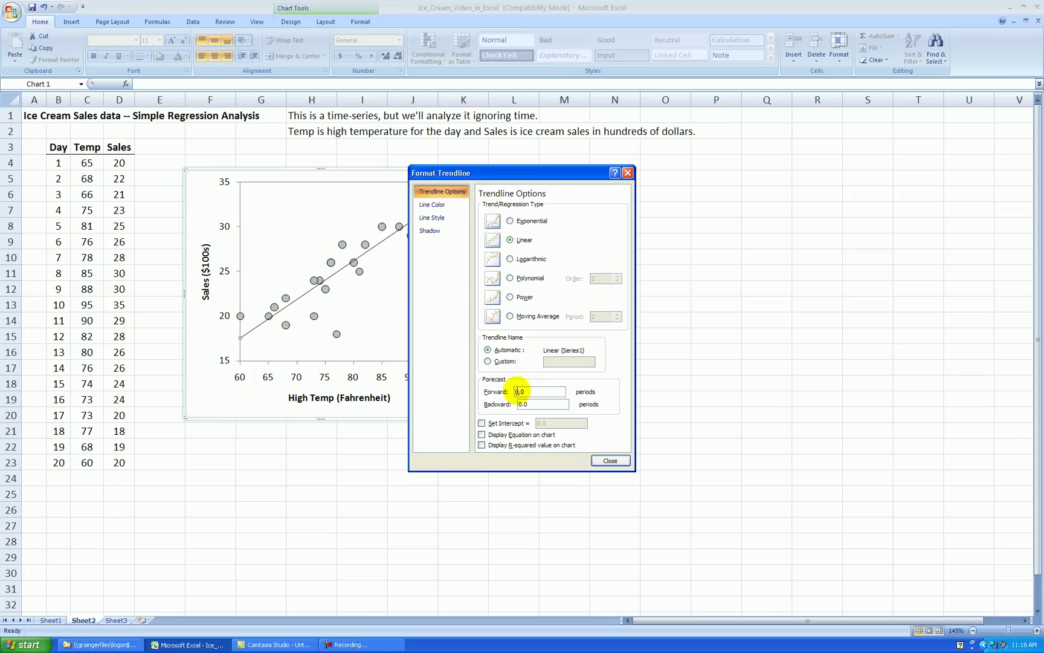
pyautogui.moveTo(546, 174); pyautogui.dragTo(561, 103)
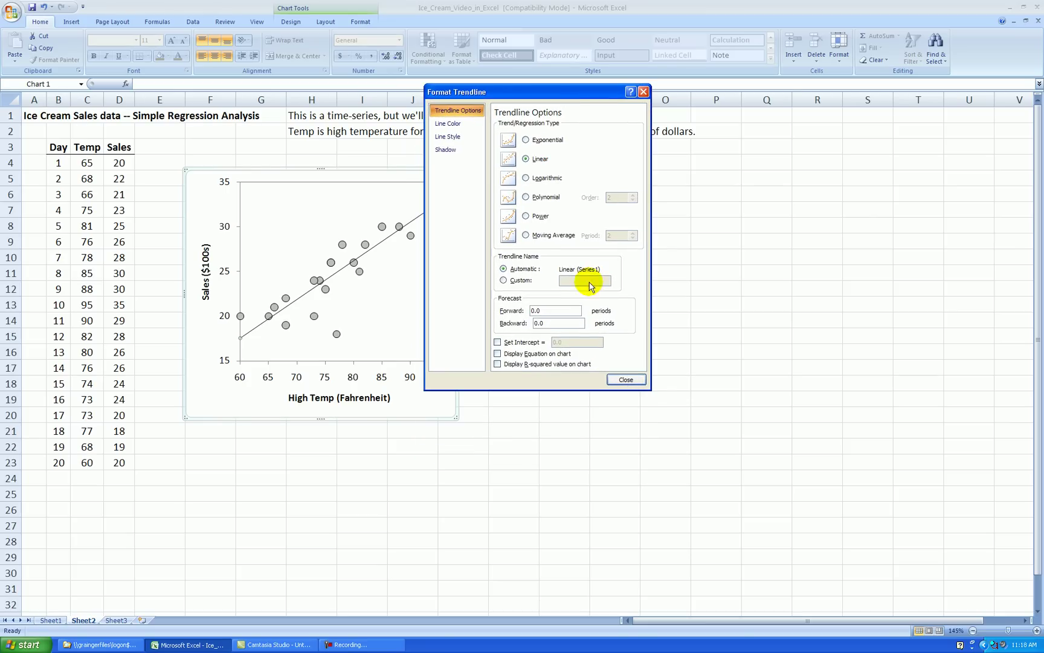
pyautogui.click(498, 354)
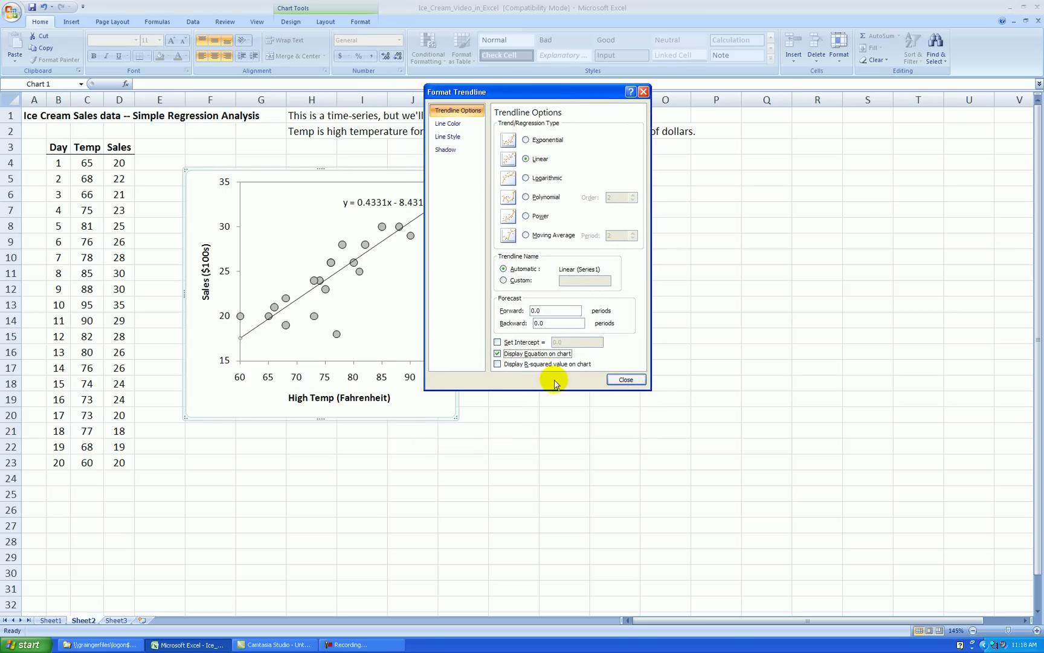
pyautogui.click(499, 364)
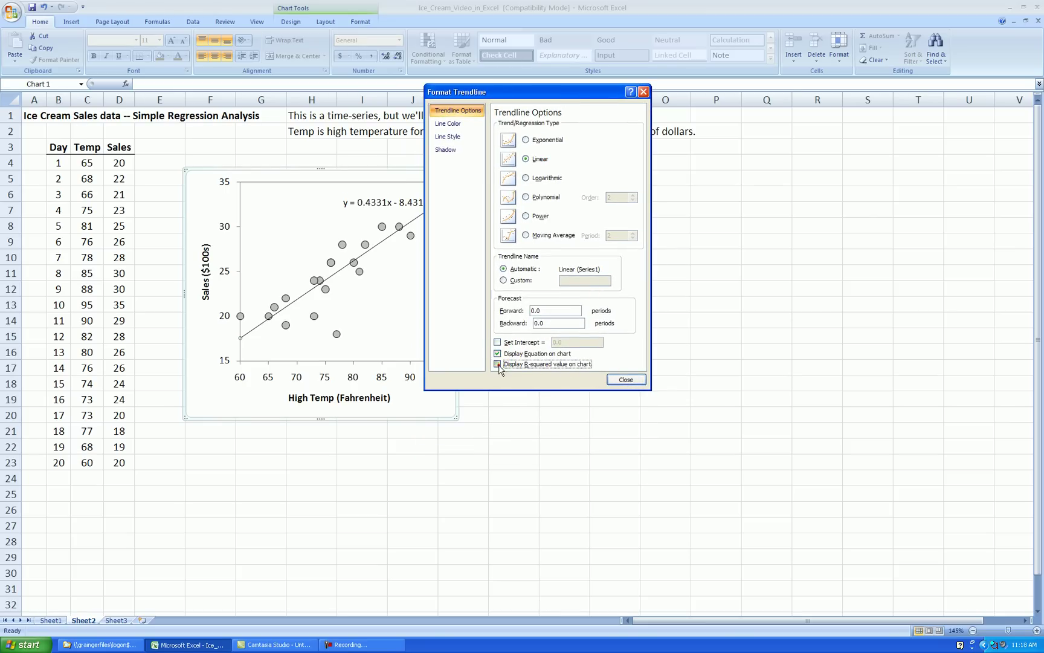
pyautogui.click(626, 380)
pyautogui.click(387, 205)
pyautogui.moveTo(388, 205); pyautogui.dragTo(302, 214)
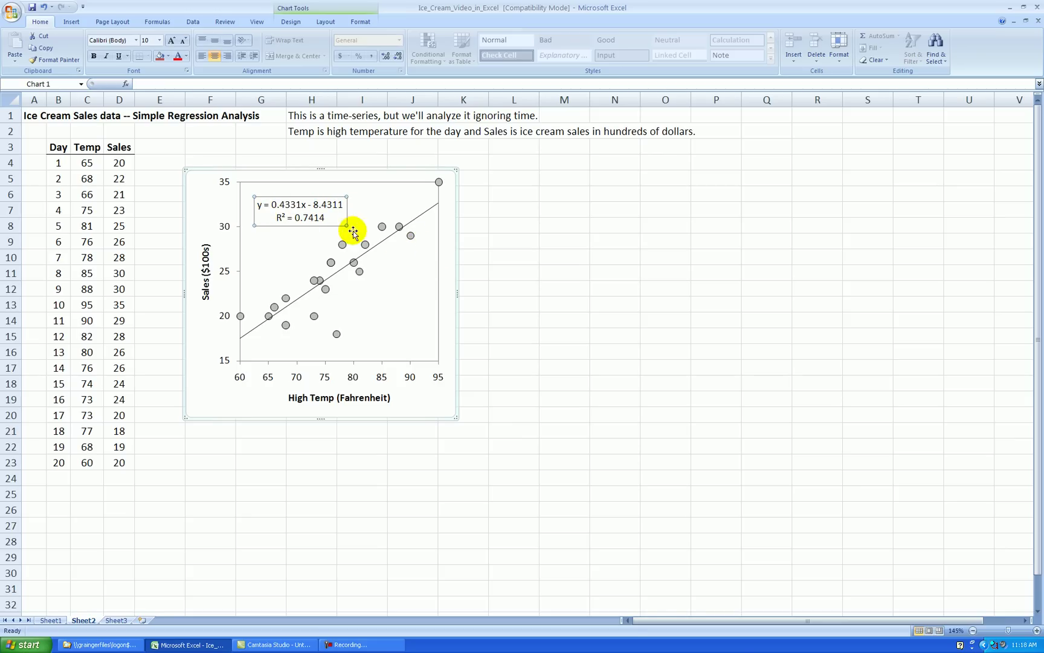
# Rewrite the trendline equation label as 'Sales-hat = -8.43 + 0.433*Temp'.
pyautogui.click(262, 203)
pyautogui.press('BackSpace')
pyautogui.write('Sales-hat')
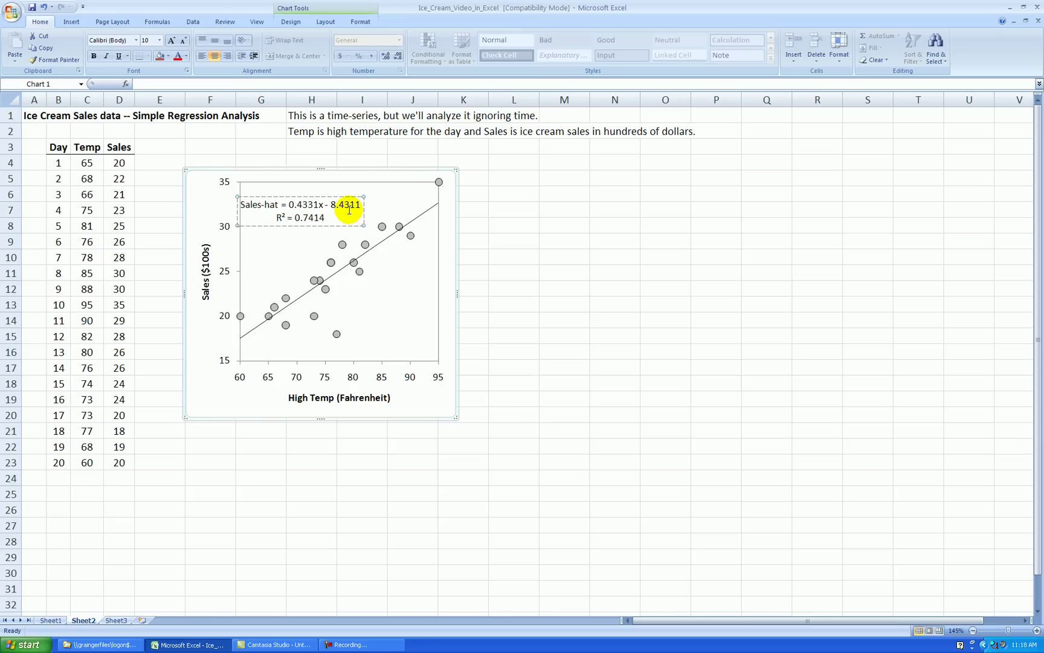
pyautogui.click(289, 204)
pyautogui.write('-8.43')
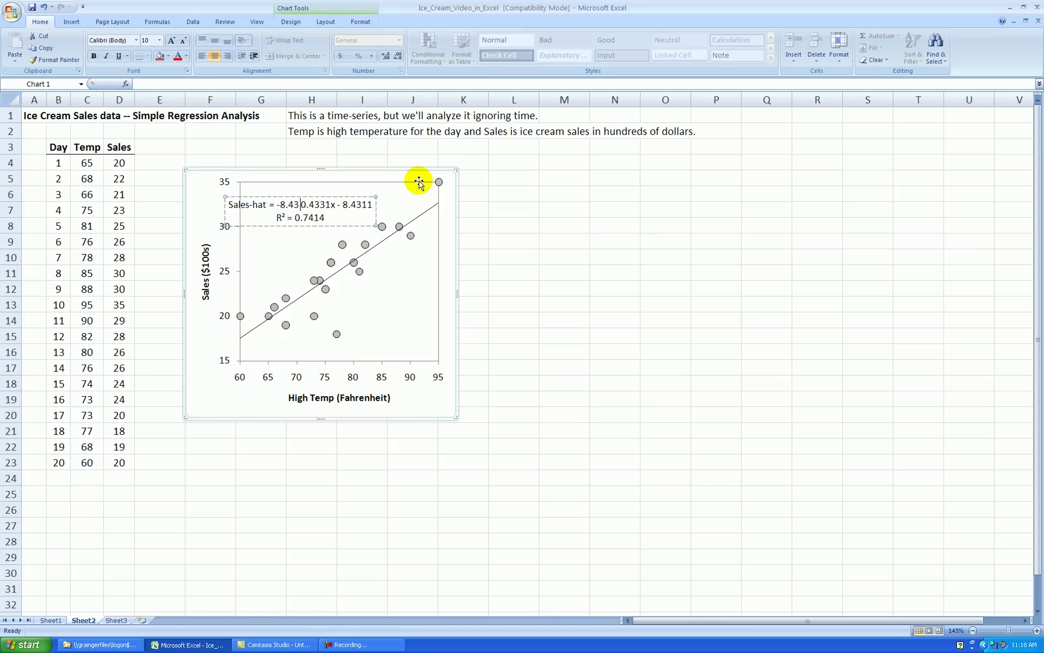
pyautogui.write(' +')
pyautogui.press('Delete')
pyautogui.press('BackSpace')
pyautogui.press('BackSpace')
pyautogui.press('BackSpace')
pyautogui.press('BackSpace')
pyautogui.press('BackSpace')
pyautogui.press('BackSpace')
pyautogui.press('BackSpace')
pyautogui.press('BackSpace')
pyautogui.press('BackSpace')
pyautogui.press('BackSpace')
pyautogui.press('BackSpace')
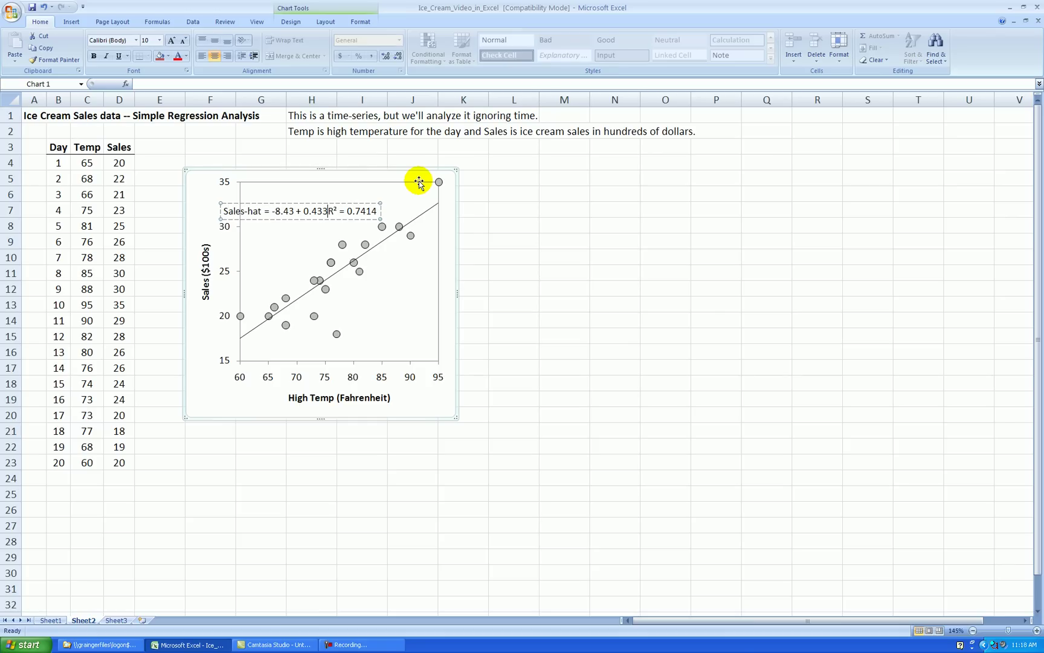
pyautogui.write('*Temp')
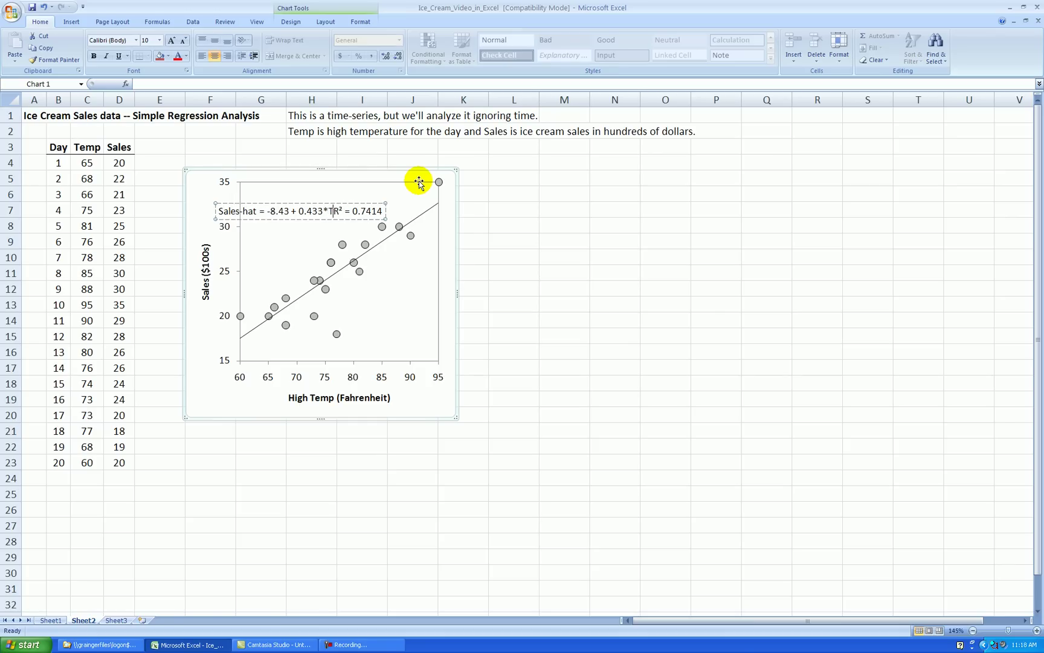
# Move R² onto its own line and shorten it to 74.1%.
pyautogui.press('Return')
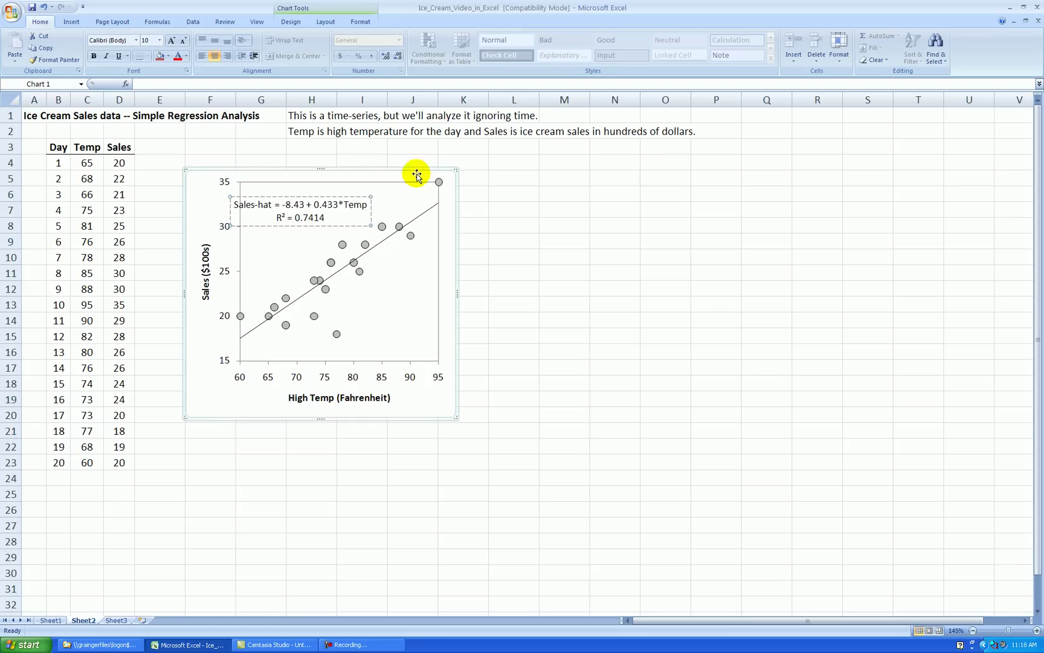
pyautogui.click(341, 217)
pyautogui.press('BackSpace')
pyautogui.press('BackSpace')
pyautogui.press('BackSpace')
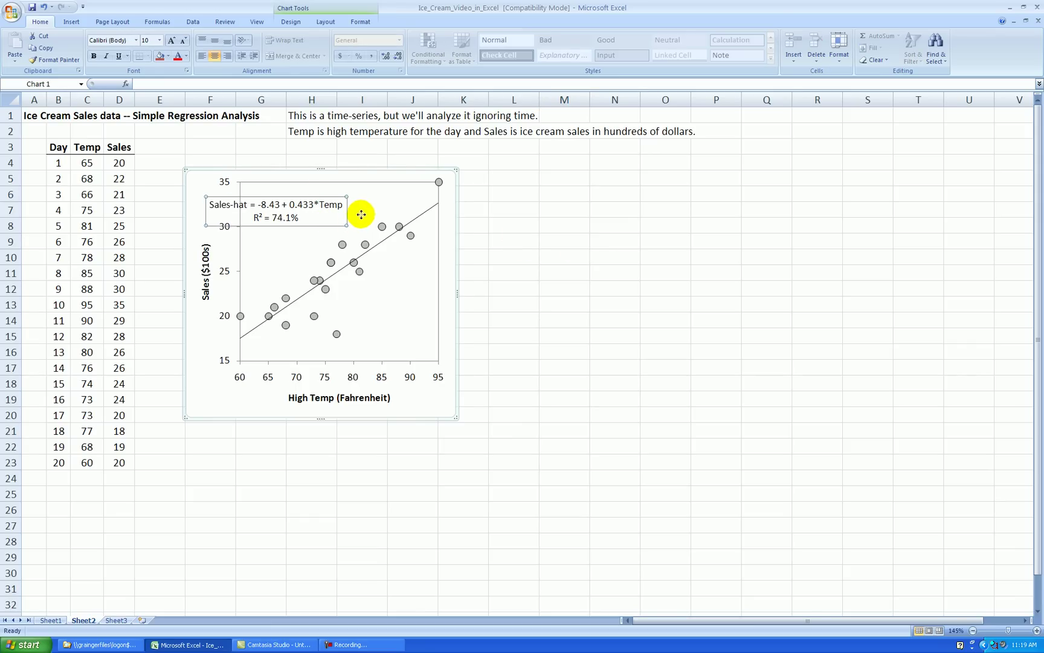
pyautogui.click(502, 240)
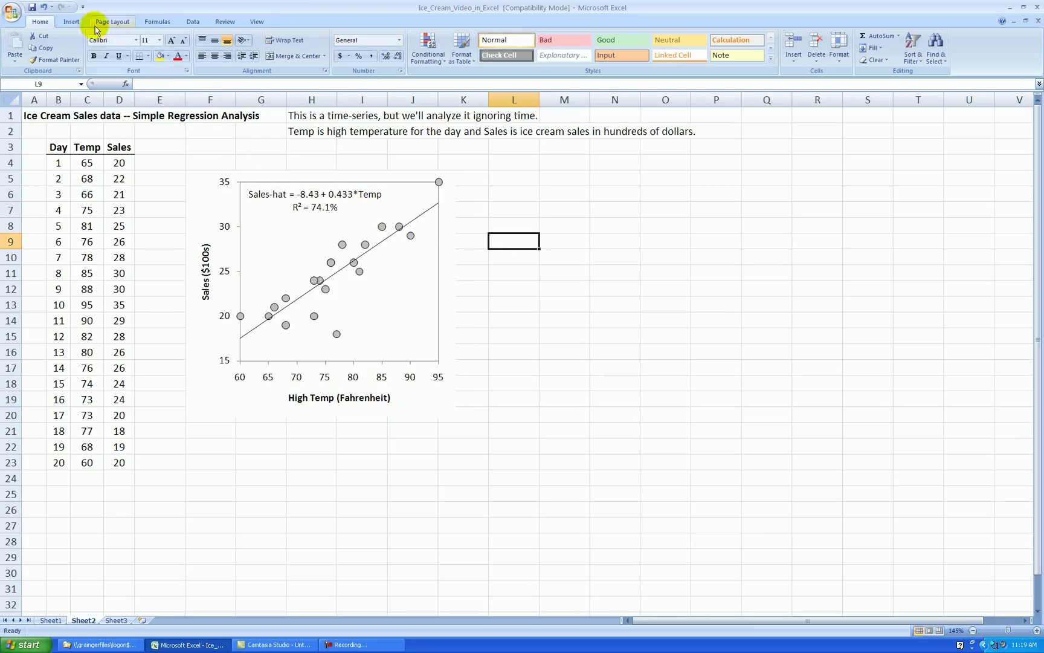
# Draw a curved arrow connector from the R² = 74.1% label to the data point at 85, 30.
pyautogui.click(71, 21)
pyautogui.click(121, 48)
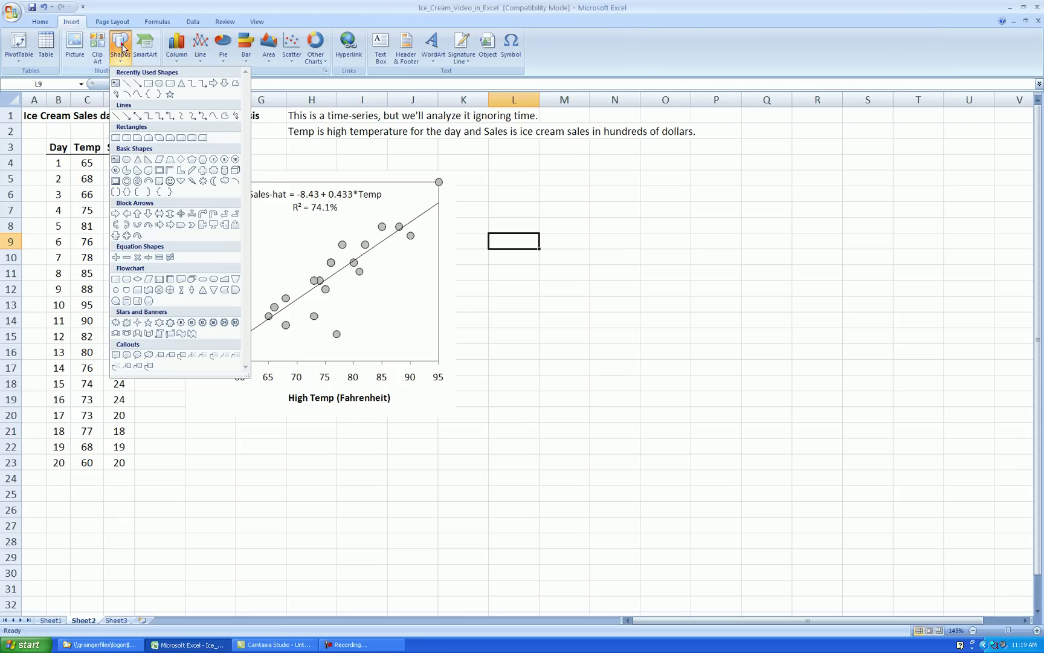
pyautogui.click(194, 116)
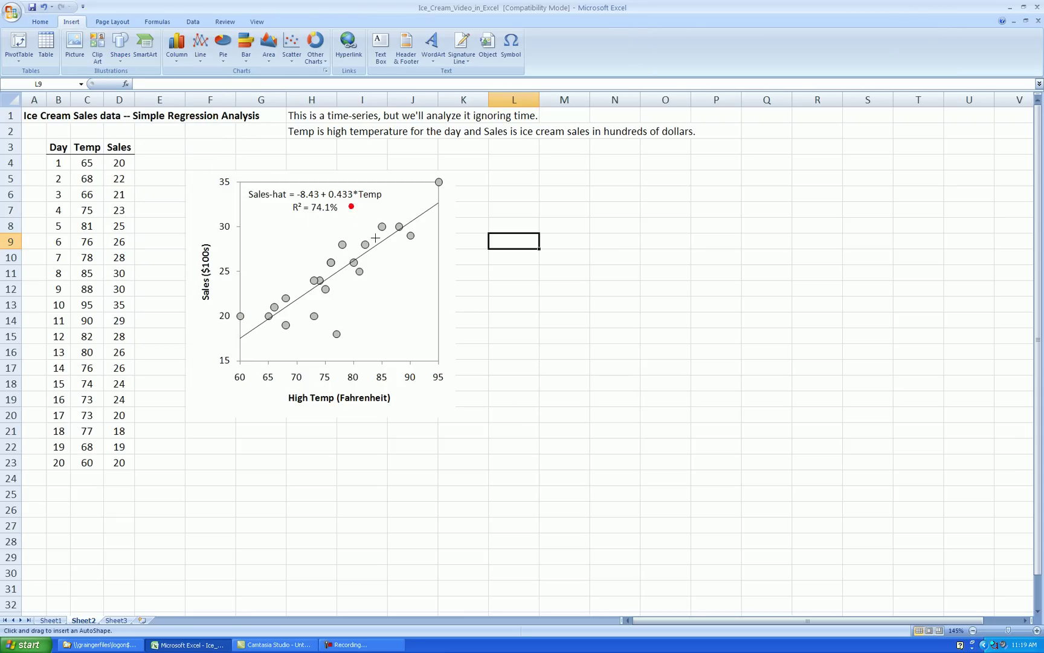
pyautogui.moveTo(352, 207); pyautogui.dragTo(378, 244)
pyautogui.click(611, 285)
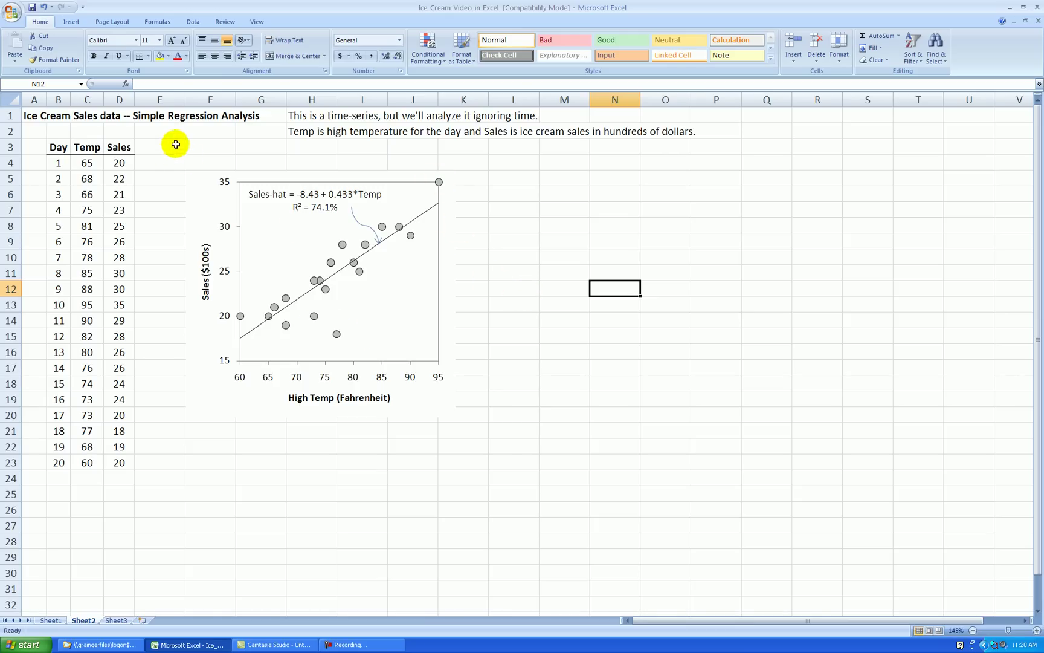
# Open the Regression tool from Data Analysis and move its dialog off the data.
pyautogui.click(193, 23)
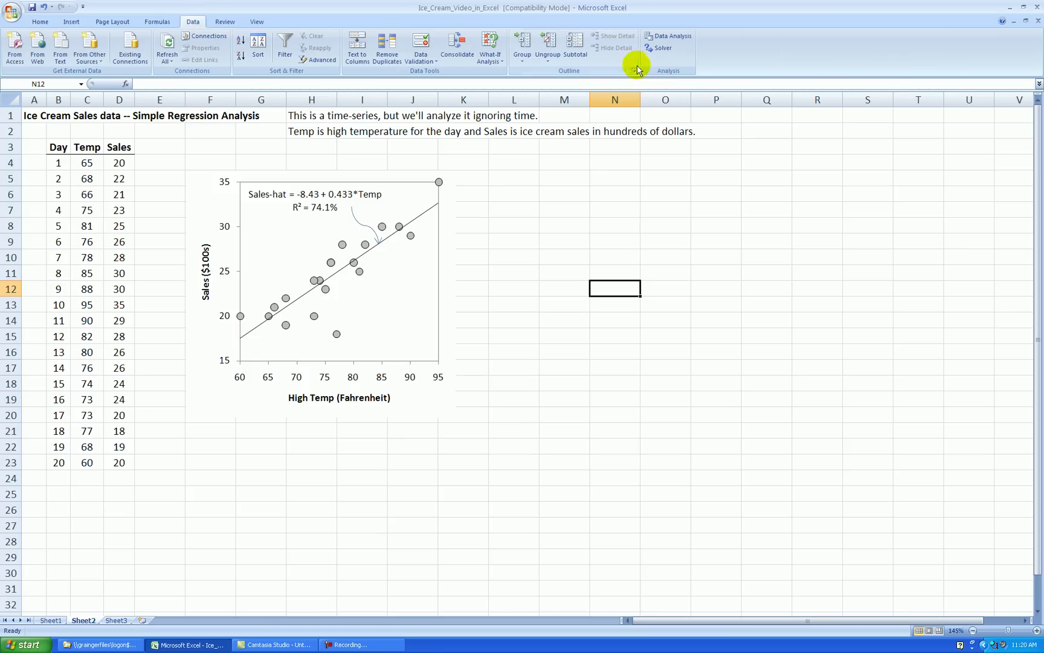
pyautogui.click(671, 37)
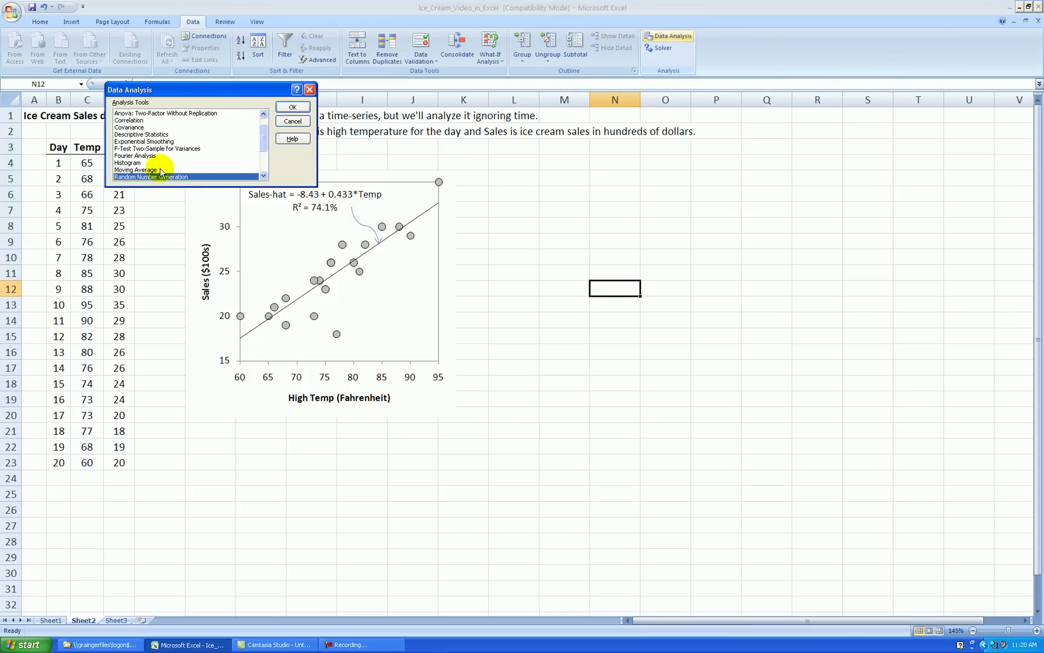
pyautogui.click(264, 168)
pyautogui.click(136, 142)
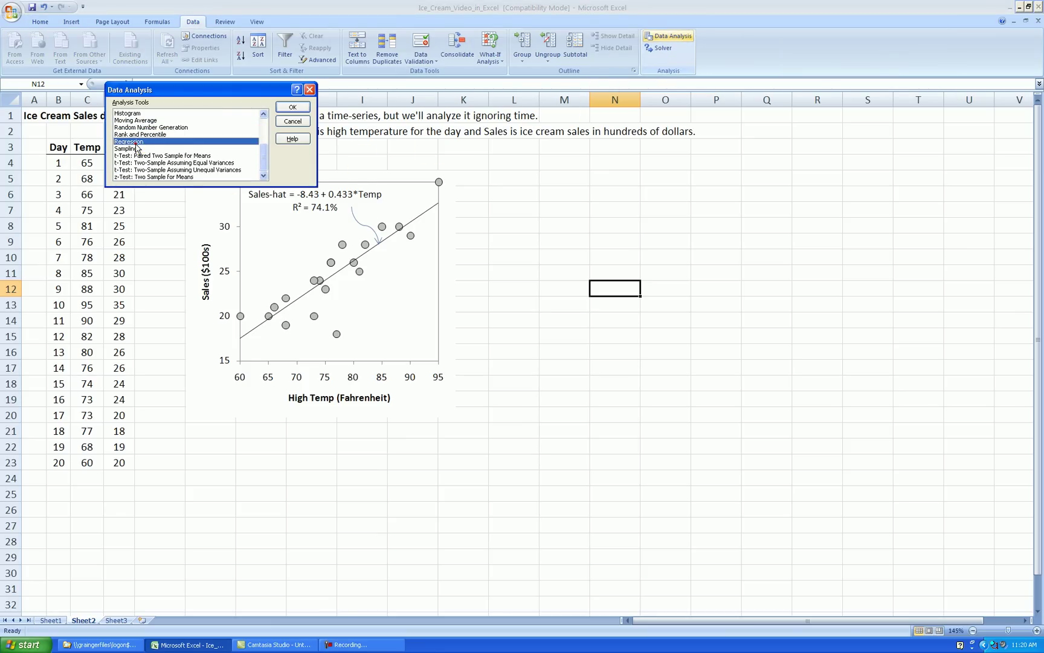
pyautogui.click(290, 109)
pyautogui.moveTo(205, 38); pyautogui.dragTo(326, 49)
# Set Y range D3:D23 (Sales) and X range C3:C23 (Temp) with Labels checked.
pyautogui.click(122, 147)
pyautogui.moveTo(122, 147); pyautogui.dragTo(121, 463)
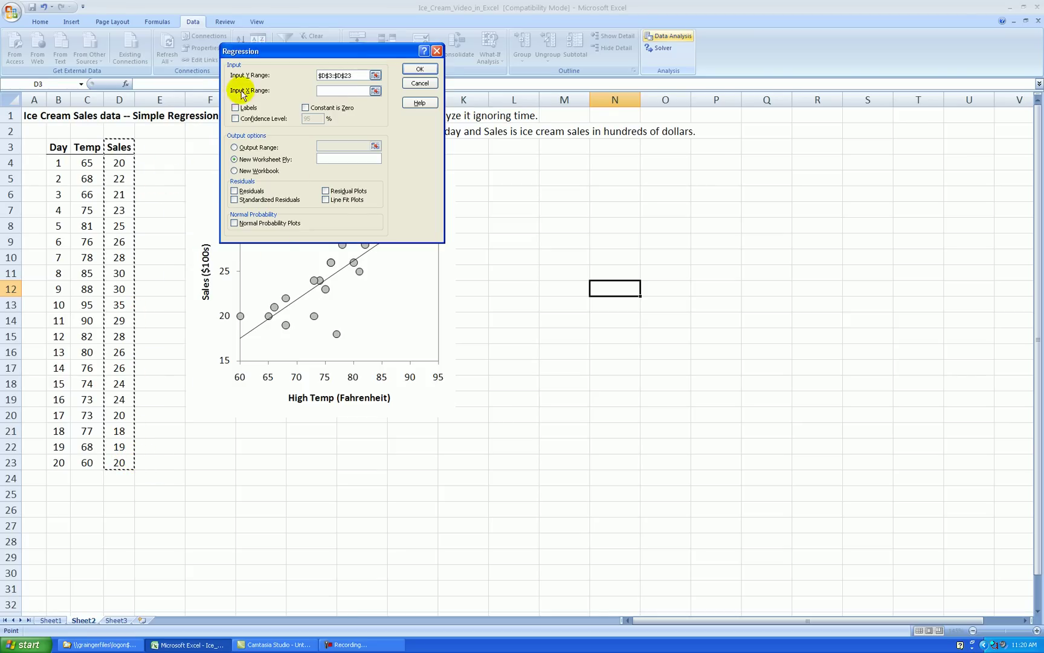
pyautogui.click(336, 91)
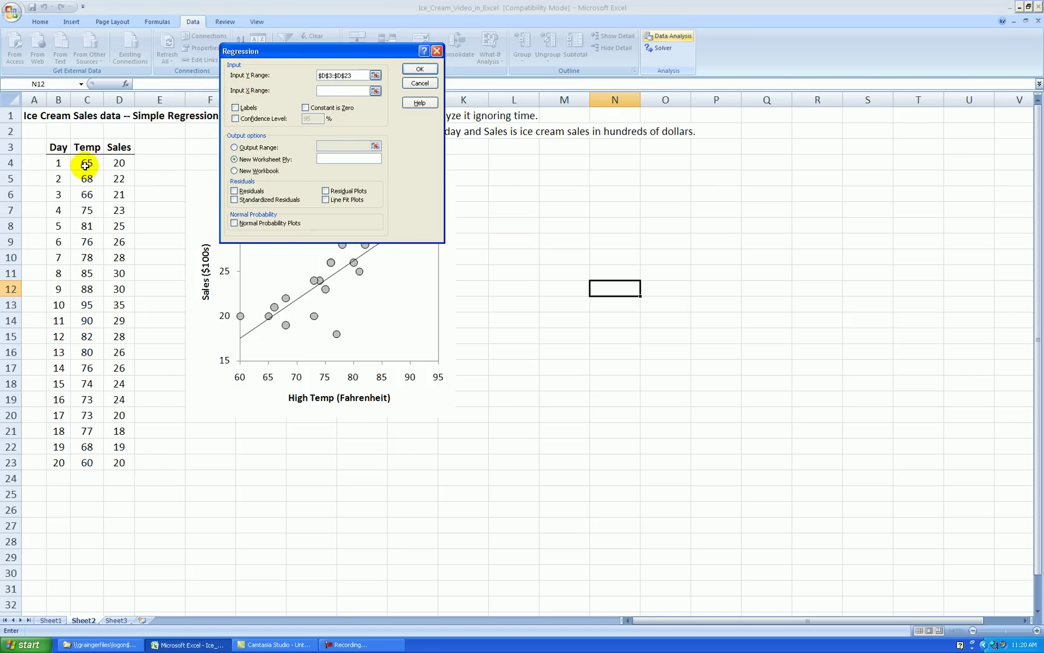
pyautogui.moveTo(87, 147); pyautogui.dragTo(91, 462)
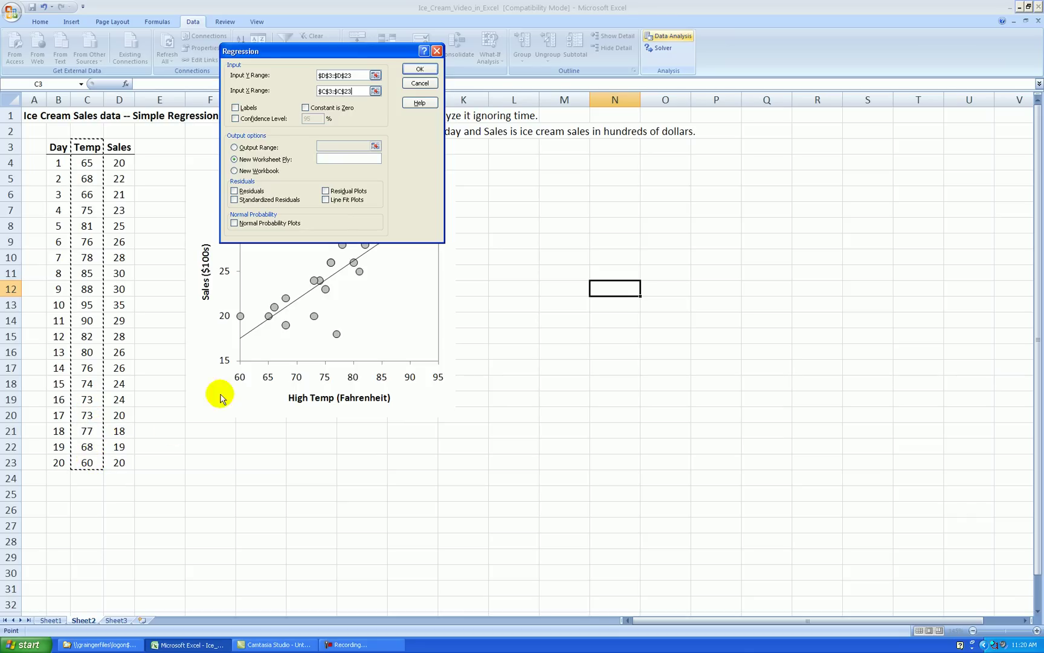
pyautogui.click(237, 108)
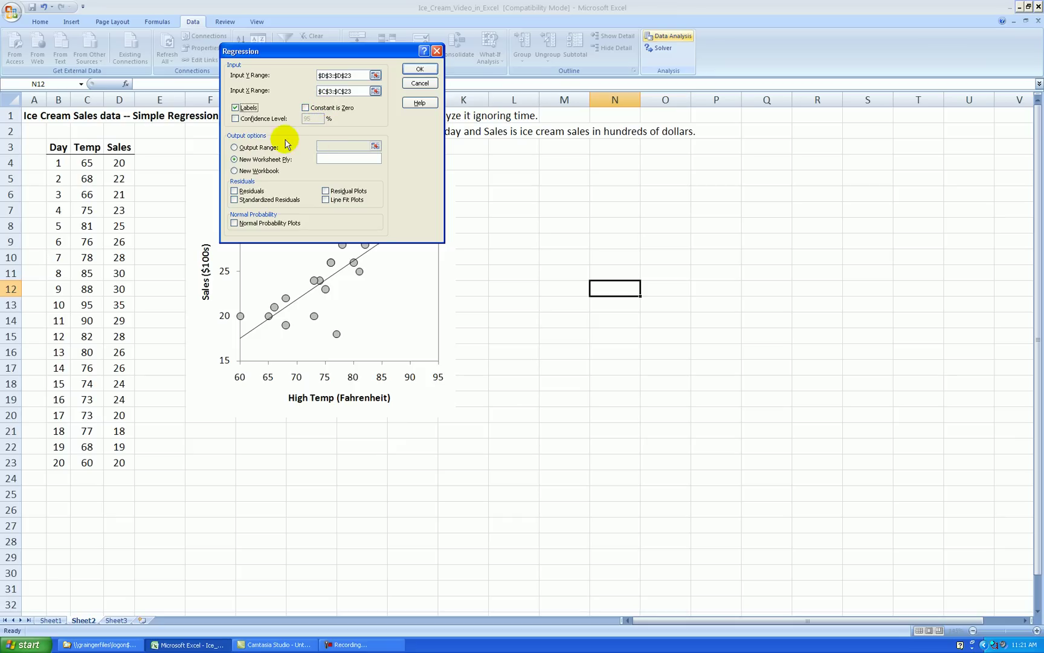
# Use a 90% confidence level, output to cell L4, and run the regression.
pyautogui.click(235, 119)
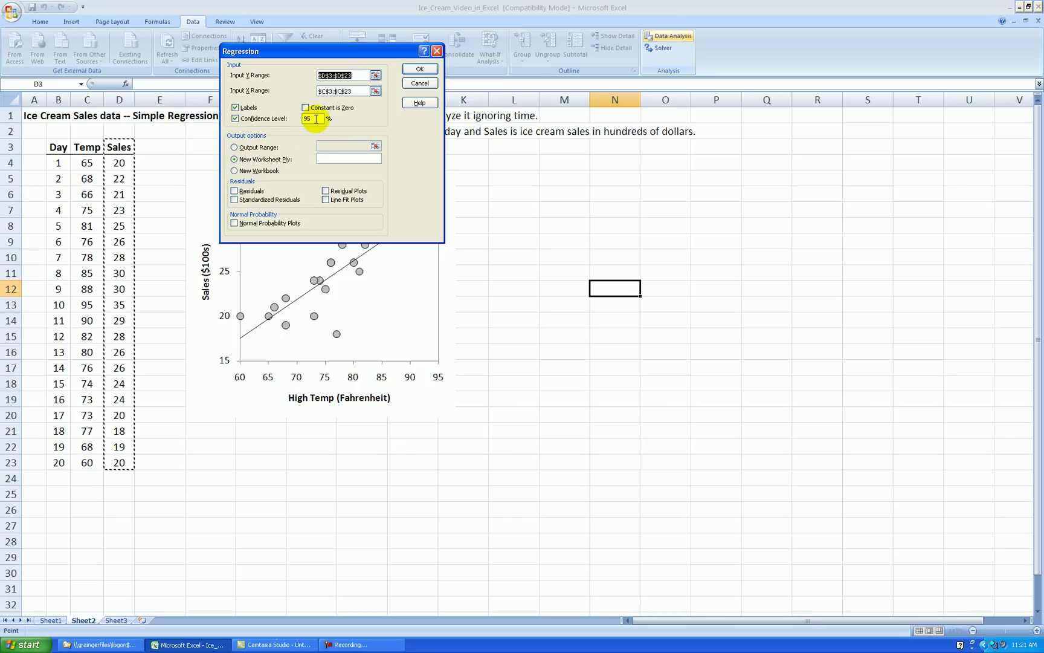
pyautogui.doubleClick(315, 119)
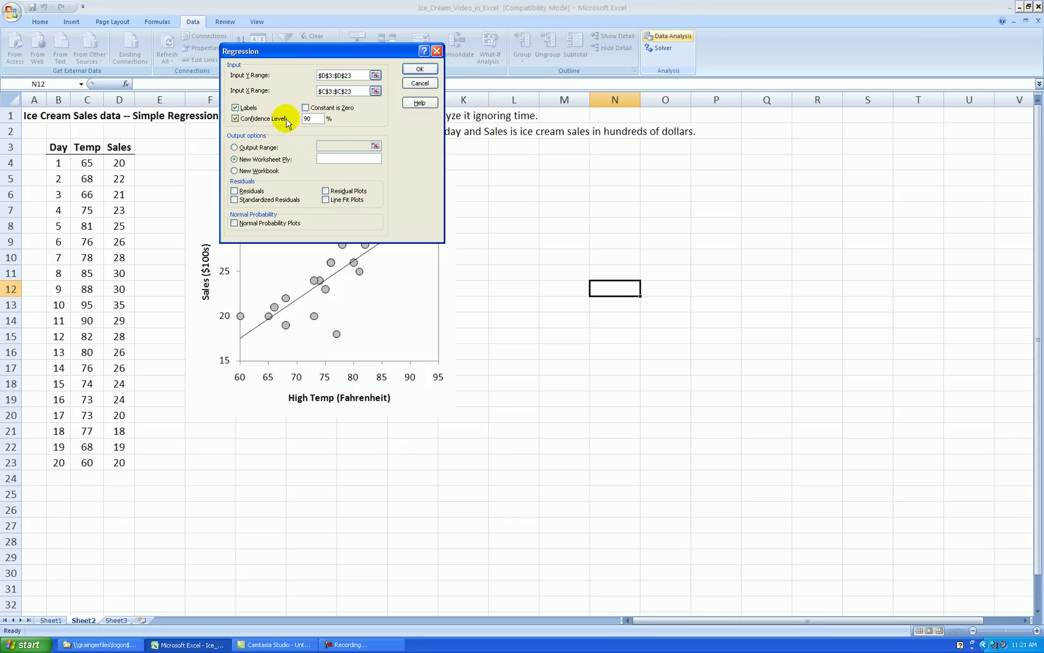
pyautogui.click(235, 148)
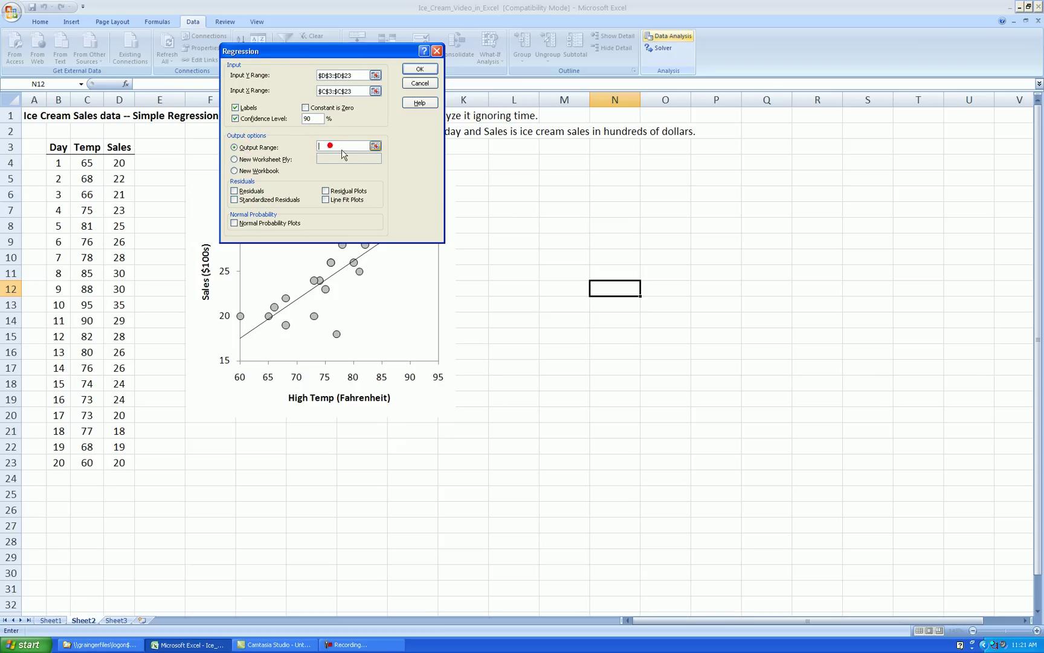
pyautogui.click(510, 165)
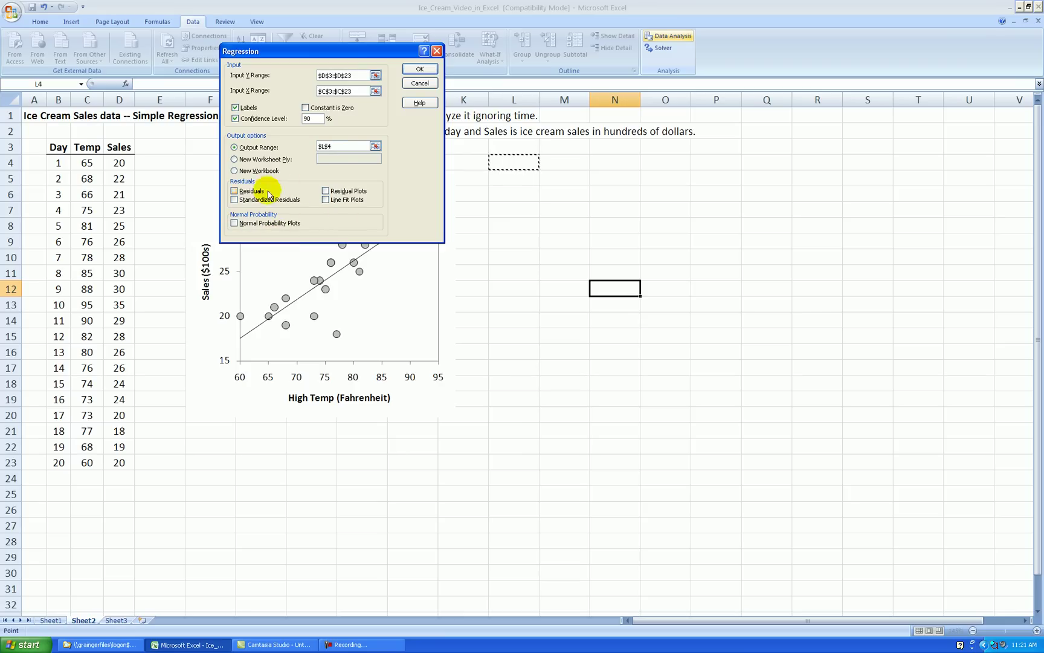
pyautogui.click(418, 70)
pyautogui.click(731, 482)
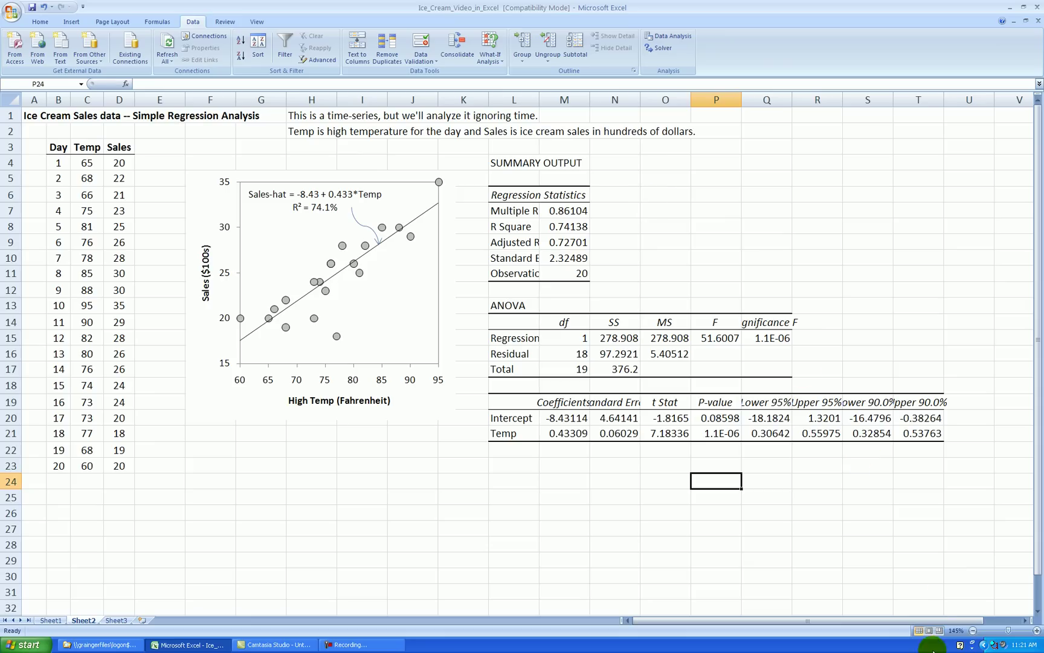
# Widen column L and shorten the Adjusted R Square label to Adj R Square.
pyautogui.moveTo(935, 623); pyautogui.dragTo(965, 625)
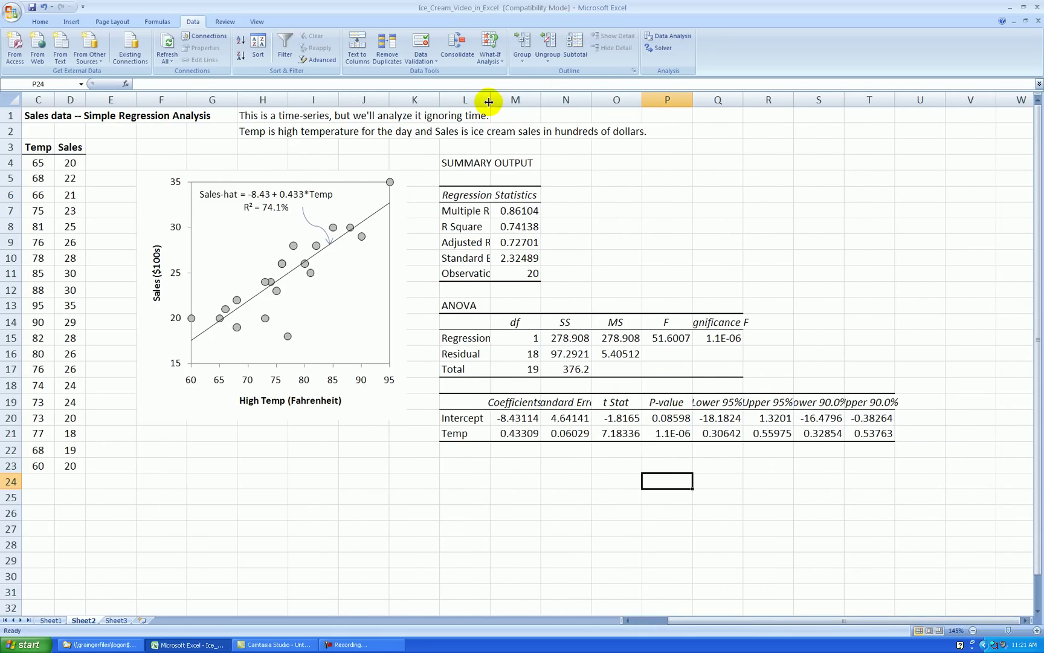
pyautogui.moveTo(489, 102); pyautogui.dragTo(510, 102)
pyautogui.click(487, 246)
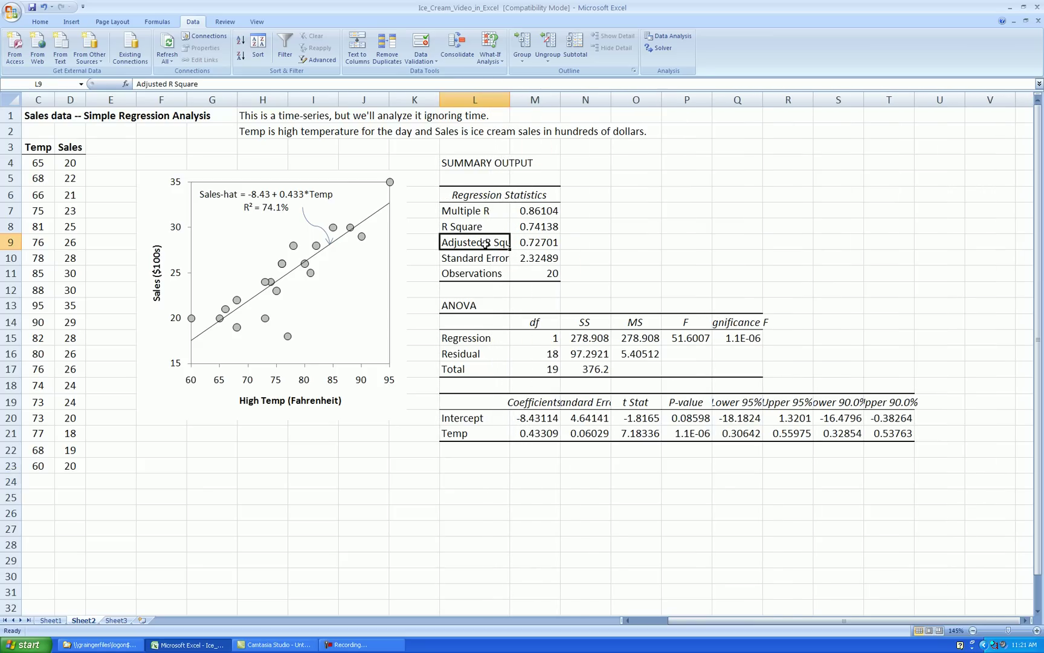
pyautogui.click(165, 84)
pyautogui.press('BackSpace')
pyautogui.press('BackSpace')
pyautogui.press('Return')
# Shorten the Standard Error label to St Error and Significance F to Sign. F.
pyautogui.click(164, 83)
pyautogui.press('BackSpace')
pyautogui.press('BackSpace')
pyautogui.press('BackSpace')
pyautogui.press('Return')
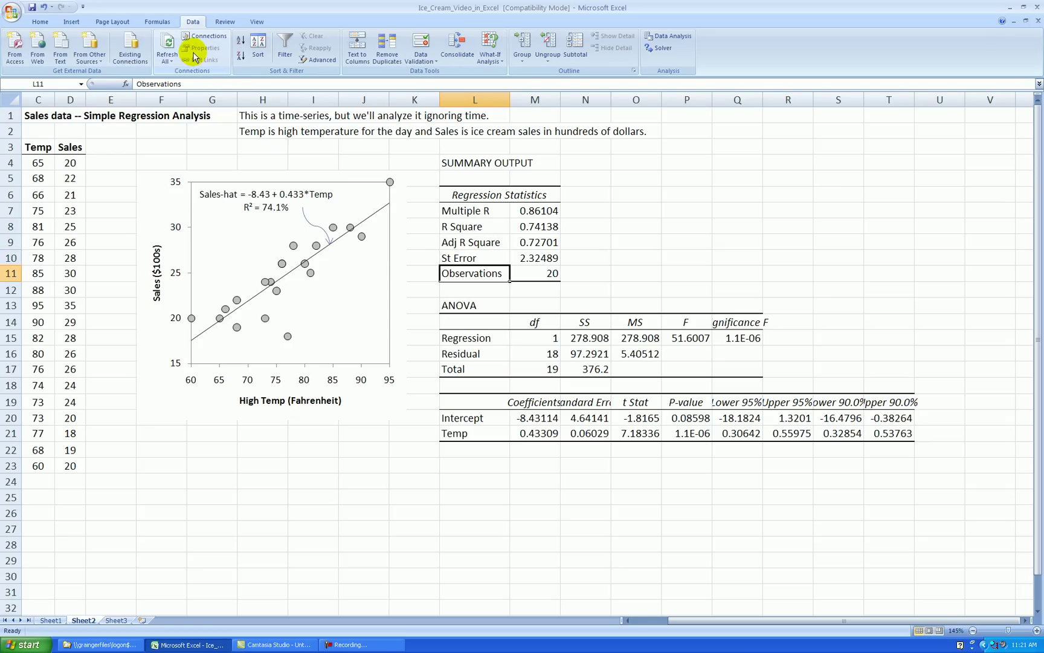
pyautogui.click(728, 330)
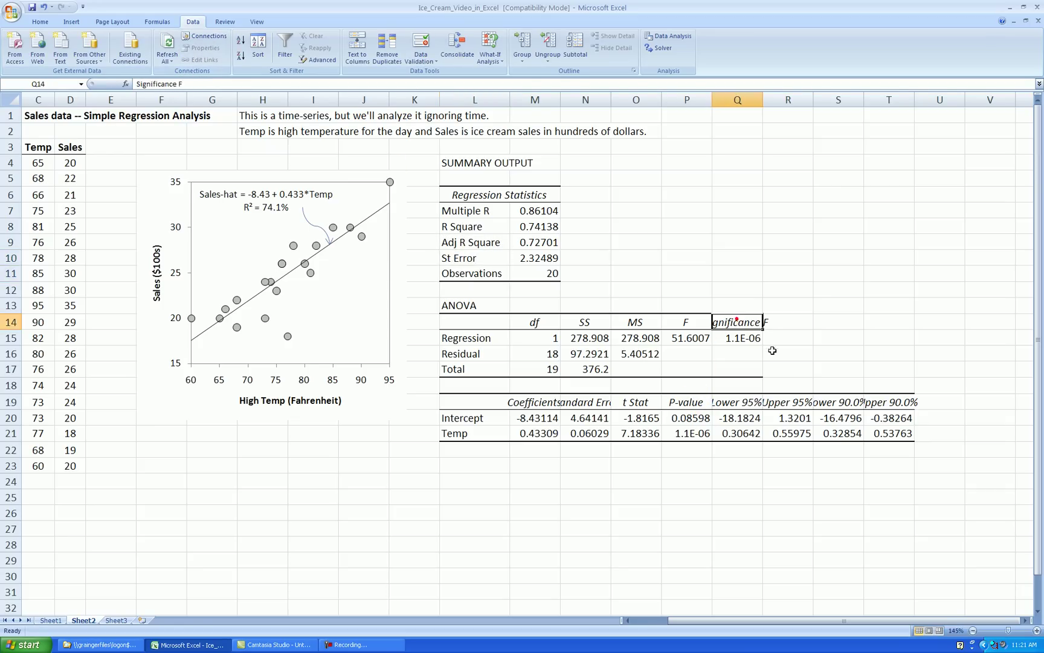
pyautogui.write('Sign.')
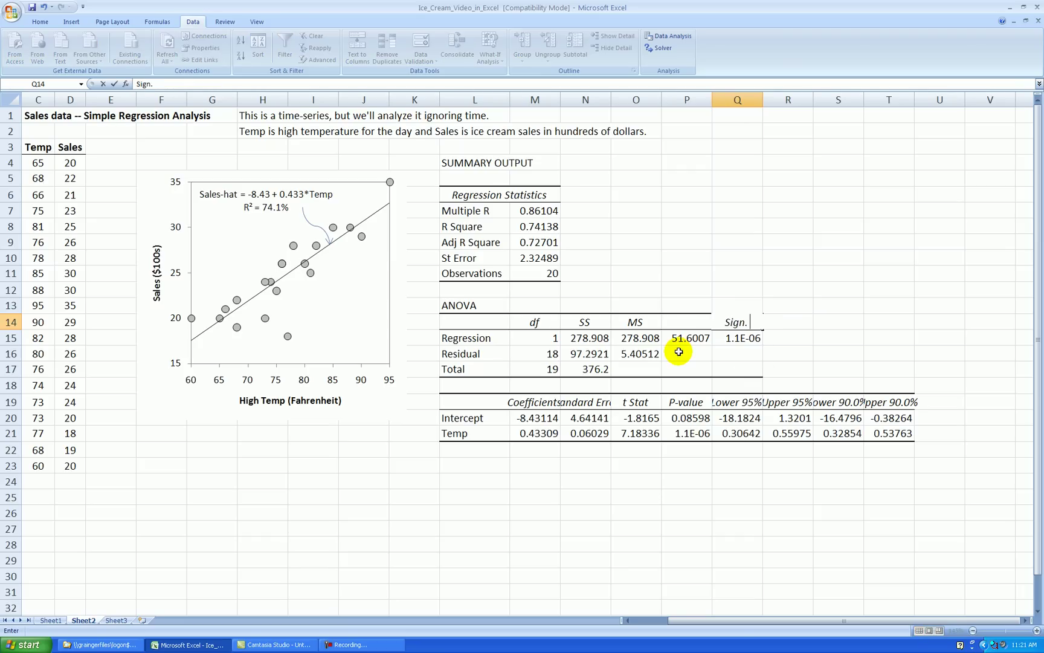
pyautogui.press('Return')
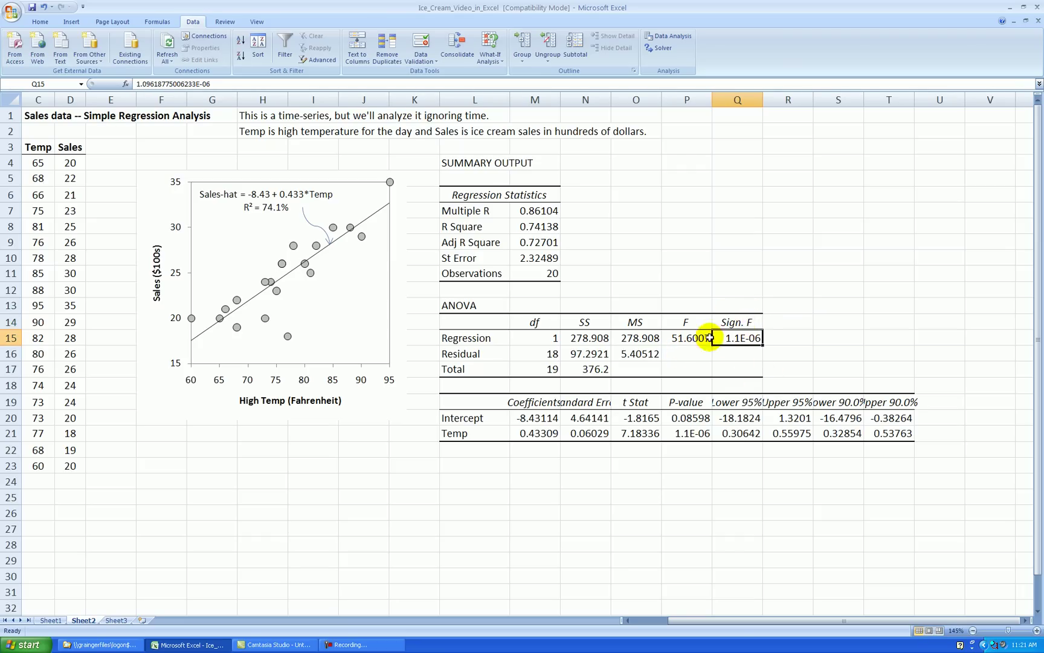
# Rename the coefficient table headers to Coeffs and St Error.
pyautogui.click(538, 401)
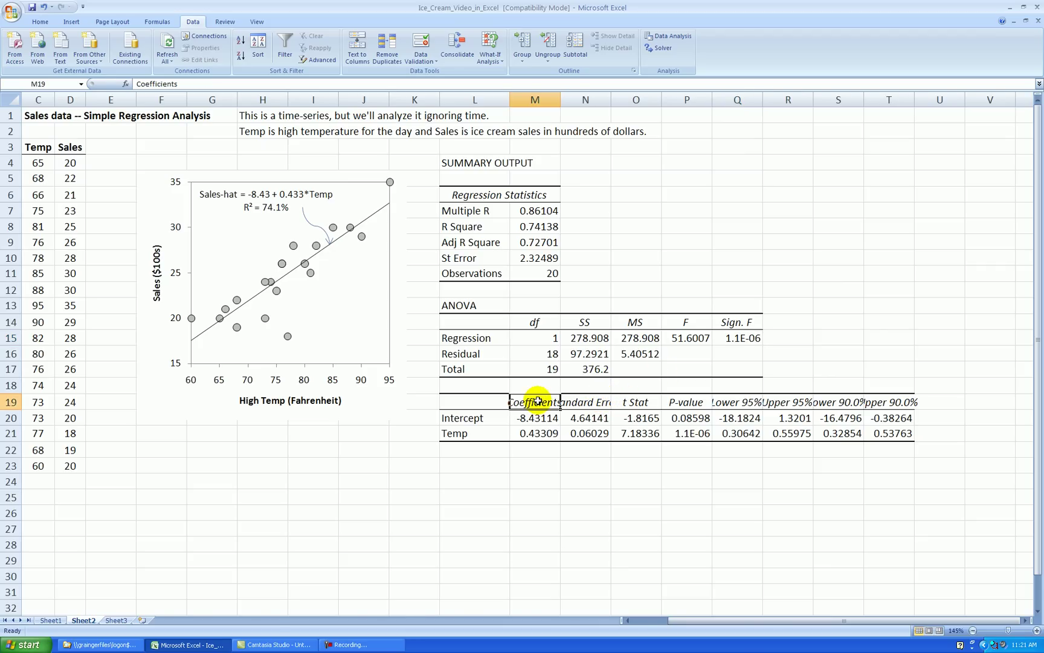
pyautogui.write('Coeffs')
pyautogui.press('Tab')
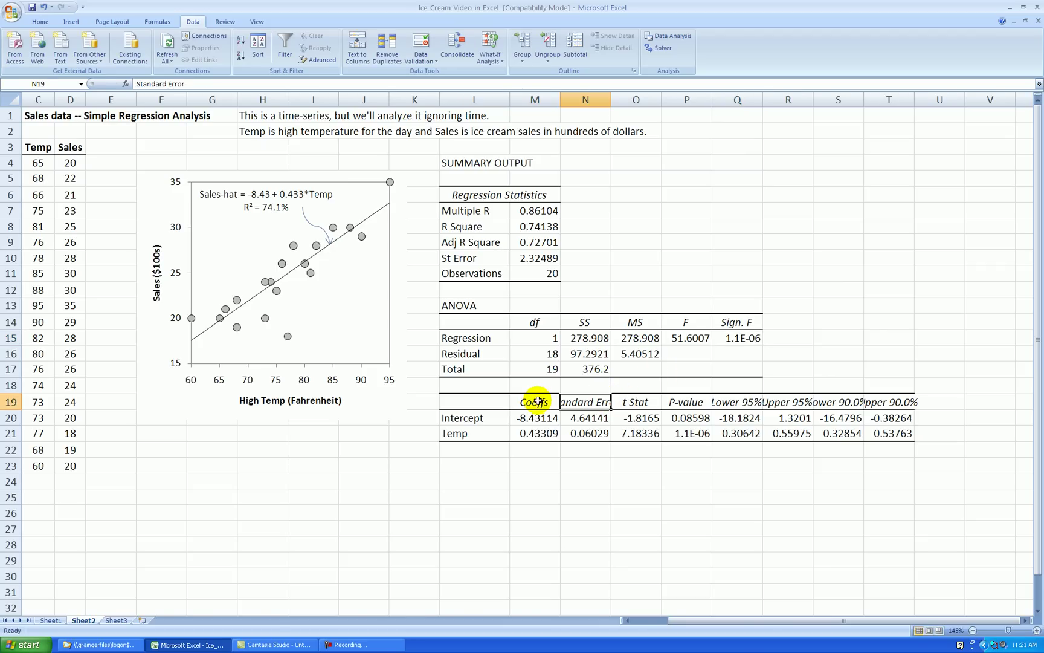
pyautogui.write('St Error')
pyautogui.press('Return')
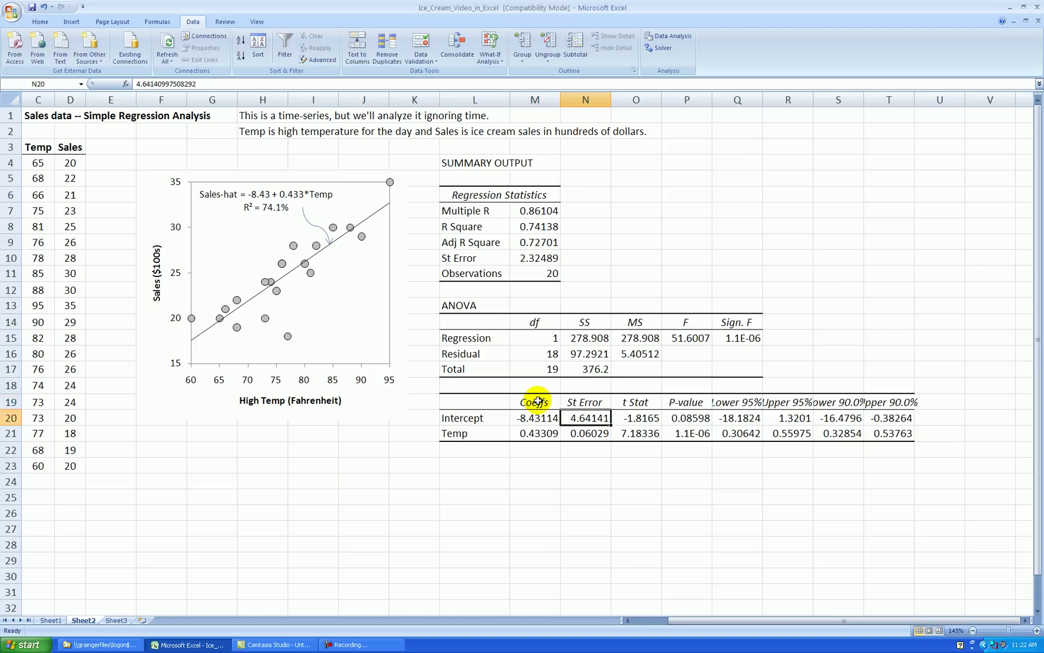
# Change the confidence headers to Lower 90% and Upper 90%.
pyautogui.click(856, 407)
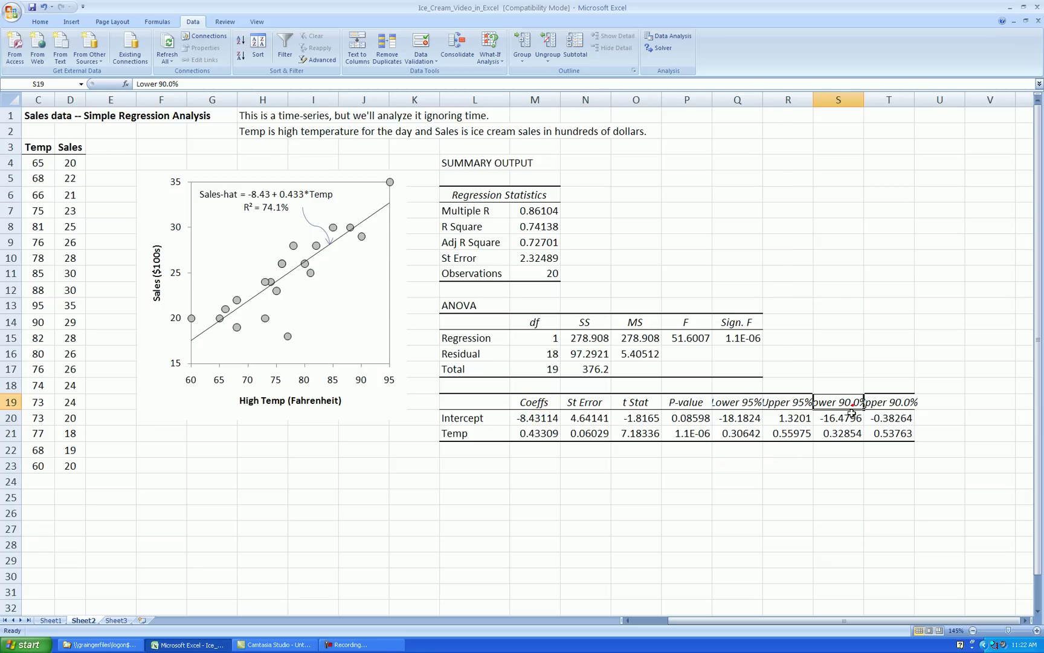
pyautogui.click(174, 83)
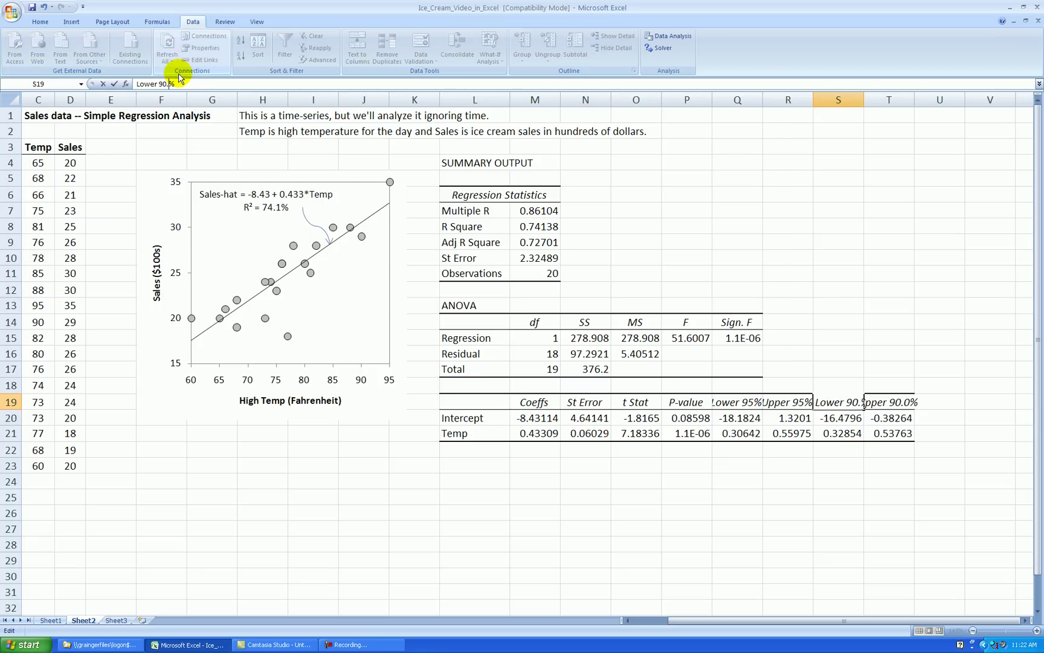
pyautogui.press('Return')
pyautogui.click(887, 400)
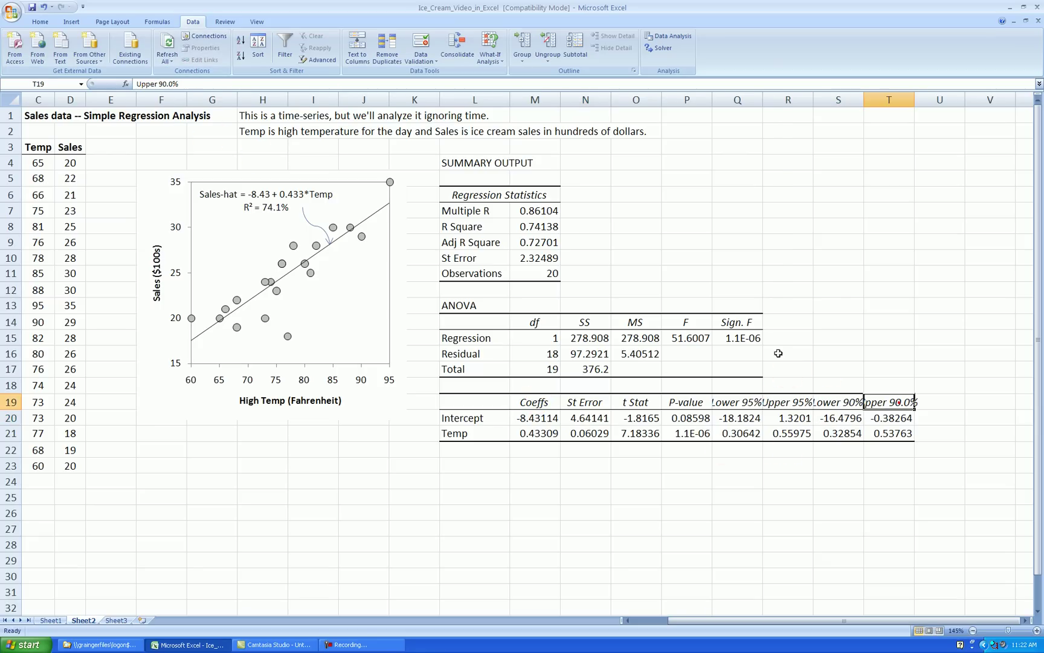
pyautogui.click(175, 84)
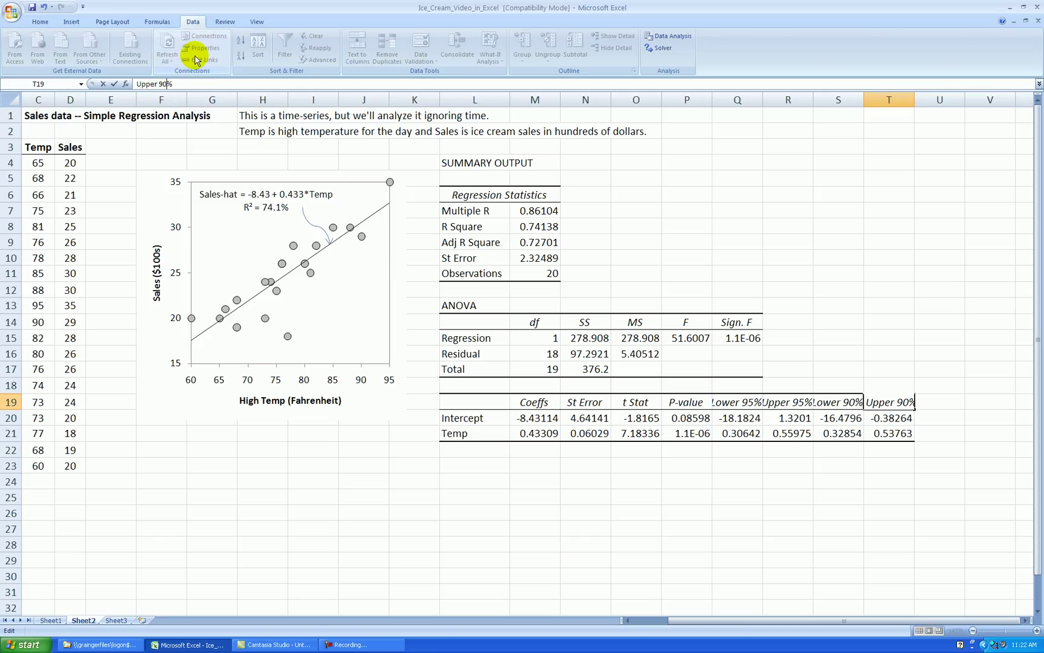
pyautogui.press('Return')
# Select the regression statistics, ANOVA SS/MS and coefficient values together.
pyautogui.click(776, 261)
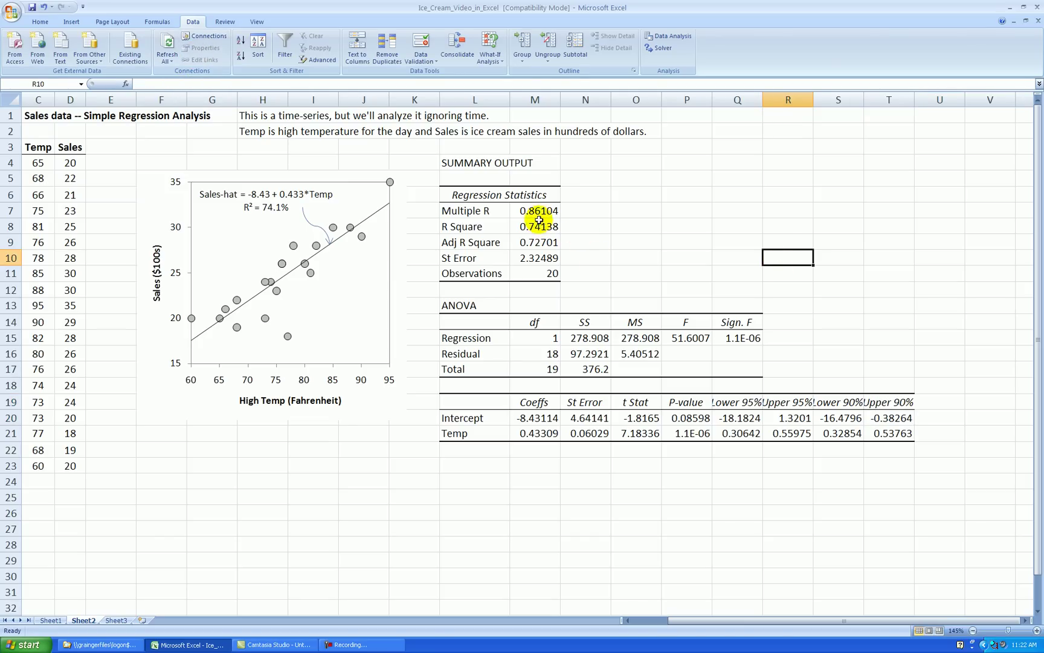
pyautogui.moveTo(539, 213); pyautogui.dragTo(552, 261)
pyautogui.keyDown('ctrl'); pyautogui.moveTo(589, 337); pyautogui.dragTo(741, 367); pyautogui.keyUp('ctrl')
pyautogui.keyDown('ctrl'); pyautogui.moveTo(544, 418); pyautogui.dragTo(904, 435); pyautogui.keyUp('ctrl')
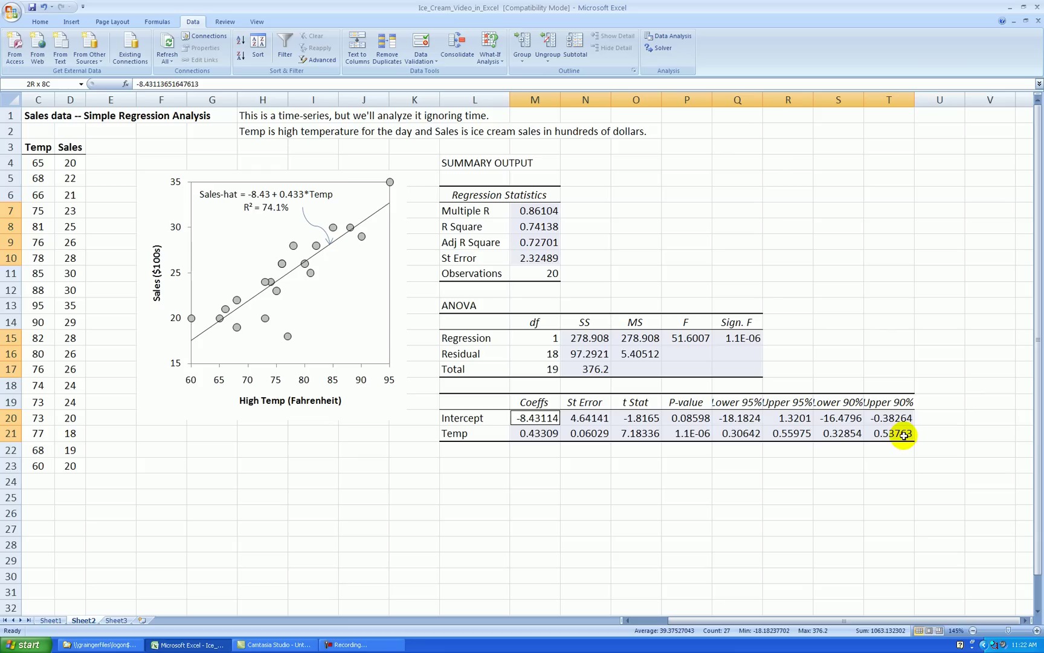
# Reduce the selected output values to three decimal places.
pyautogui.click(40, 21)
pyautogui.click(399, 57)
pyautogui.click(398, 57)
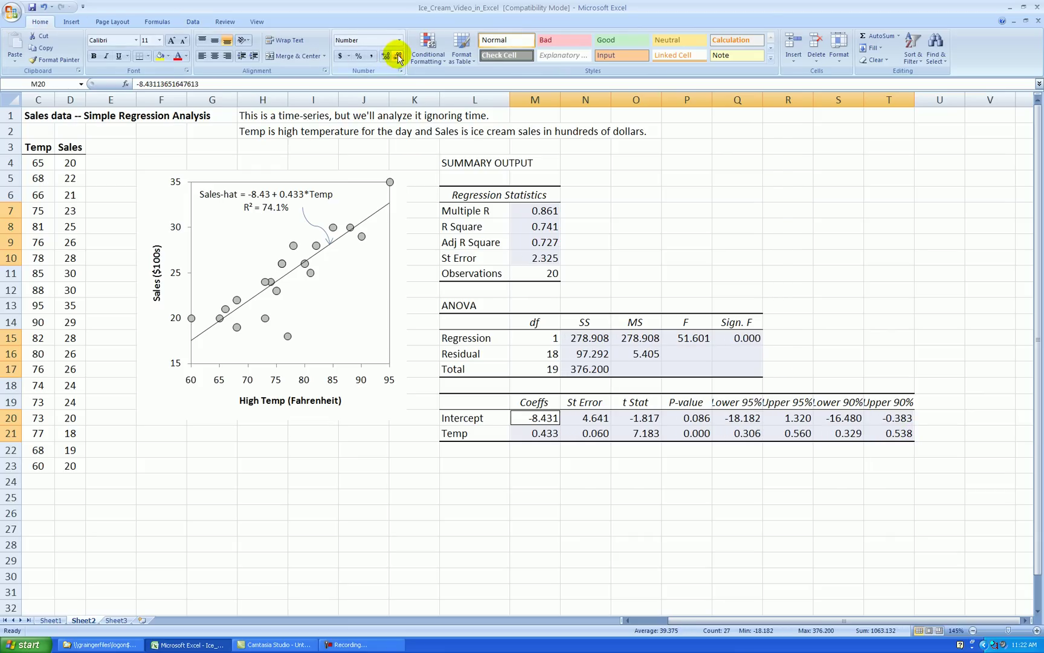
pyautogui.click(799, 279)
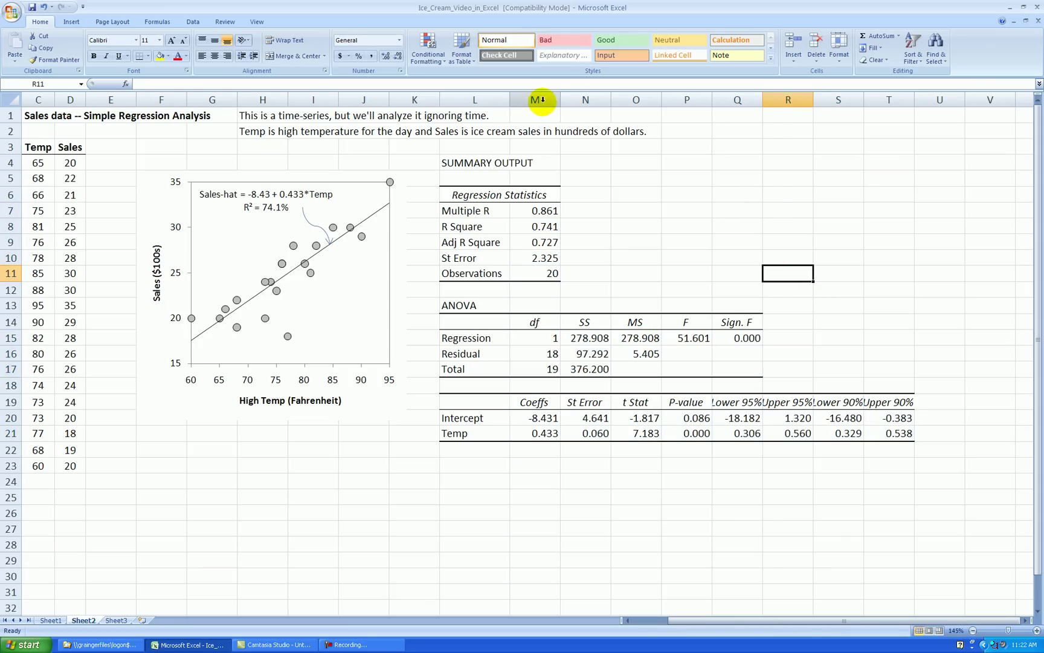
# Auto-fit the widths of columns M through T.
pyautogui.moveTo(535, 99); pyautogui.dragTo(870, 98)
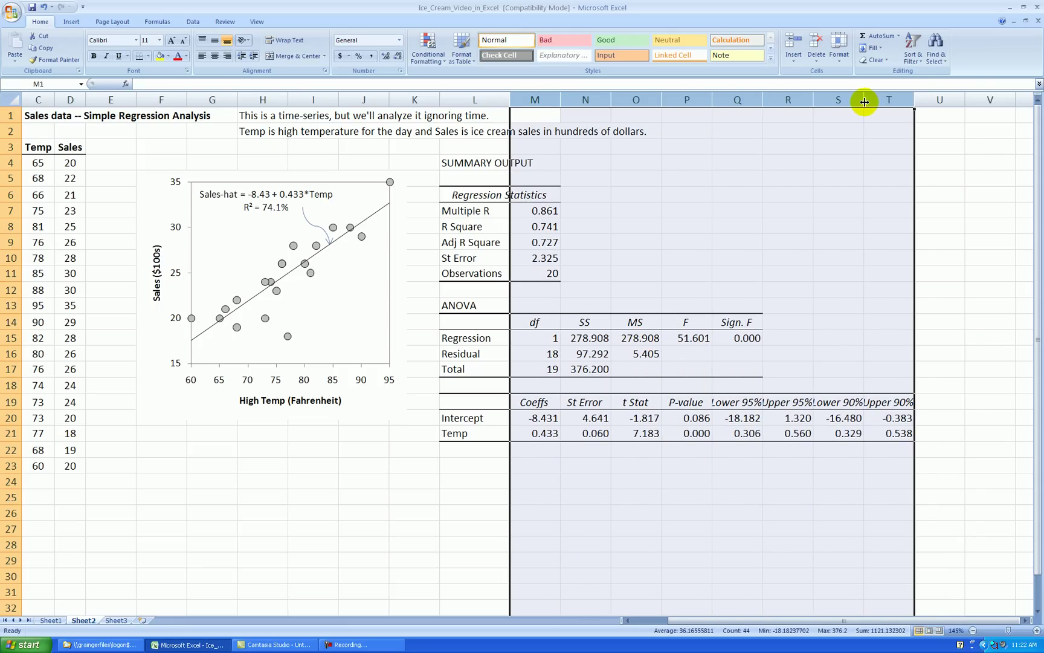
pyautogui.doubleClick(864, 101)
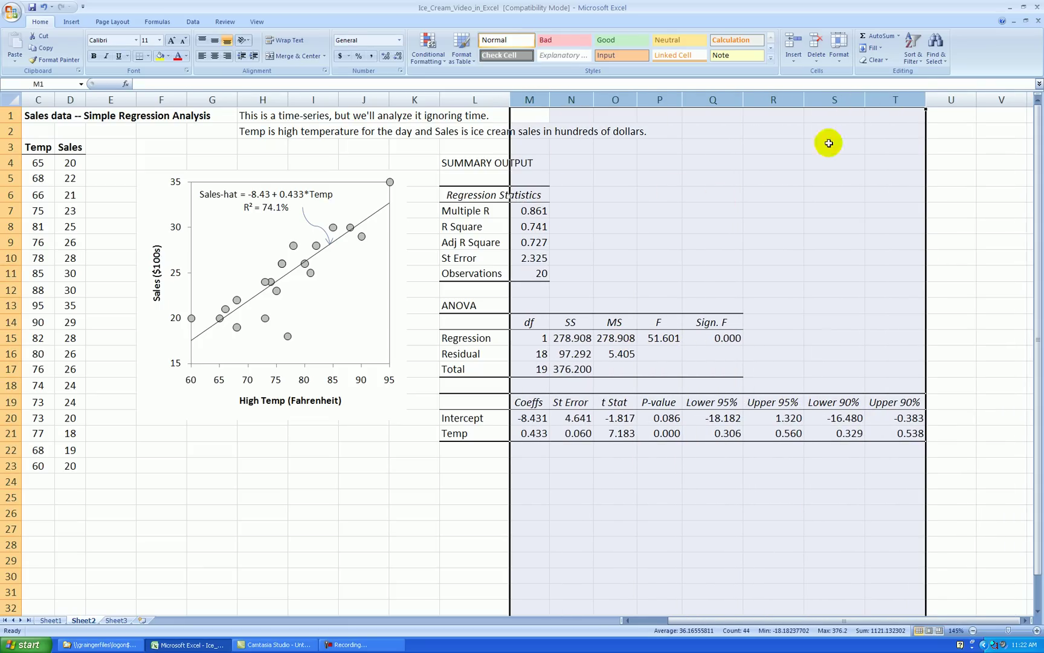
pyautogui.click(880, 179)
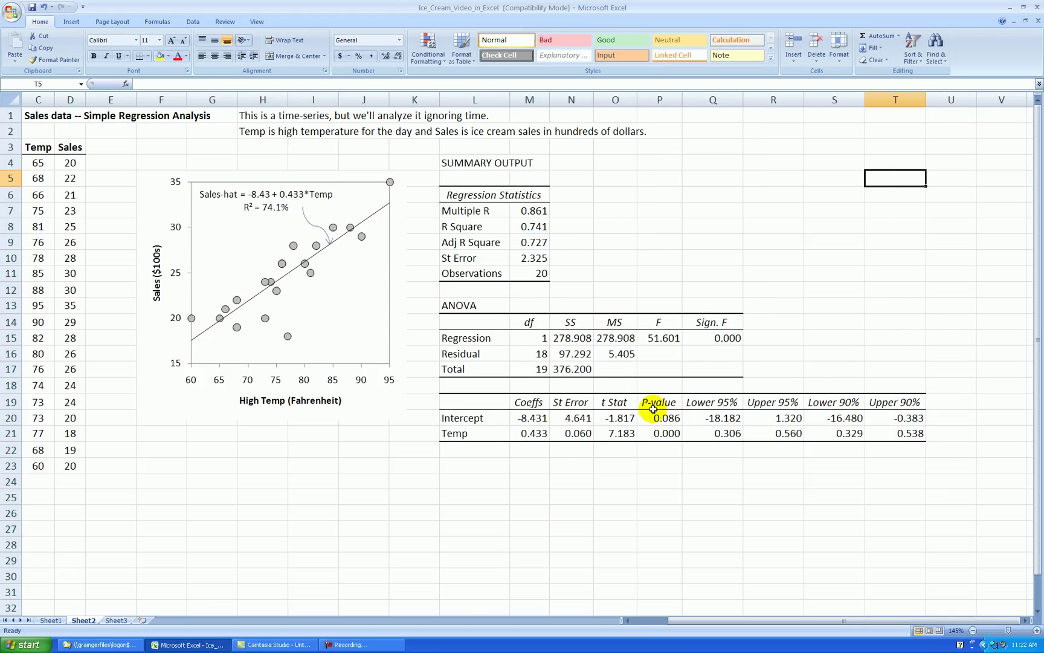
# Enter 'The Regression Equation is... Sales-hat = -8.431 + 0.433*Temp' in cell L23.
pyautogui.click(484, 465)
pyautogui.write('The')
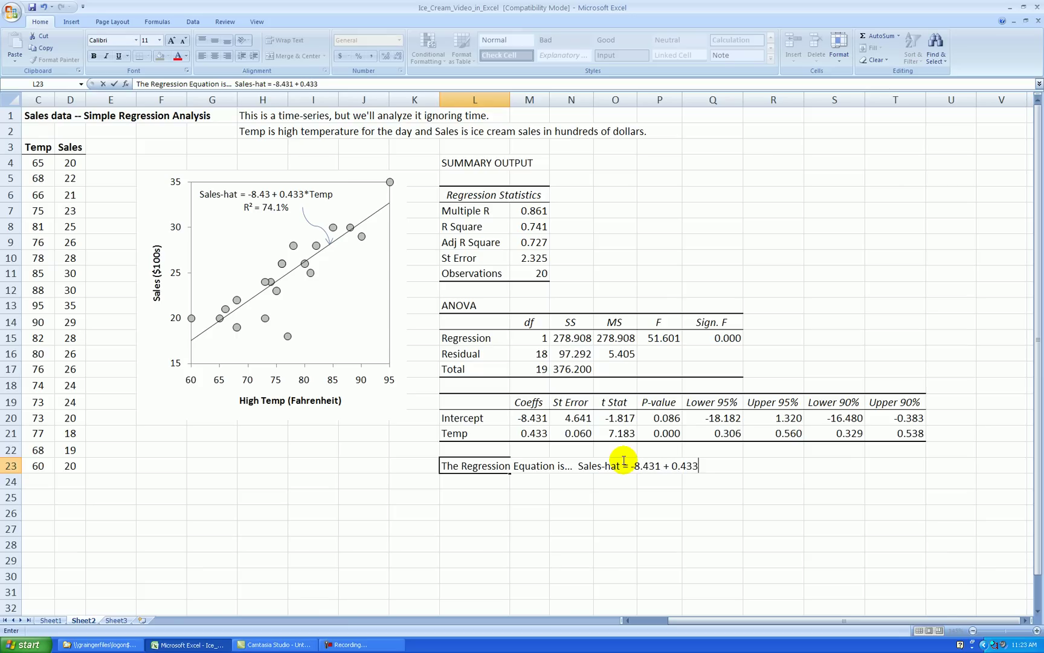
pyautogui.press('Return')
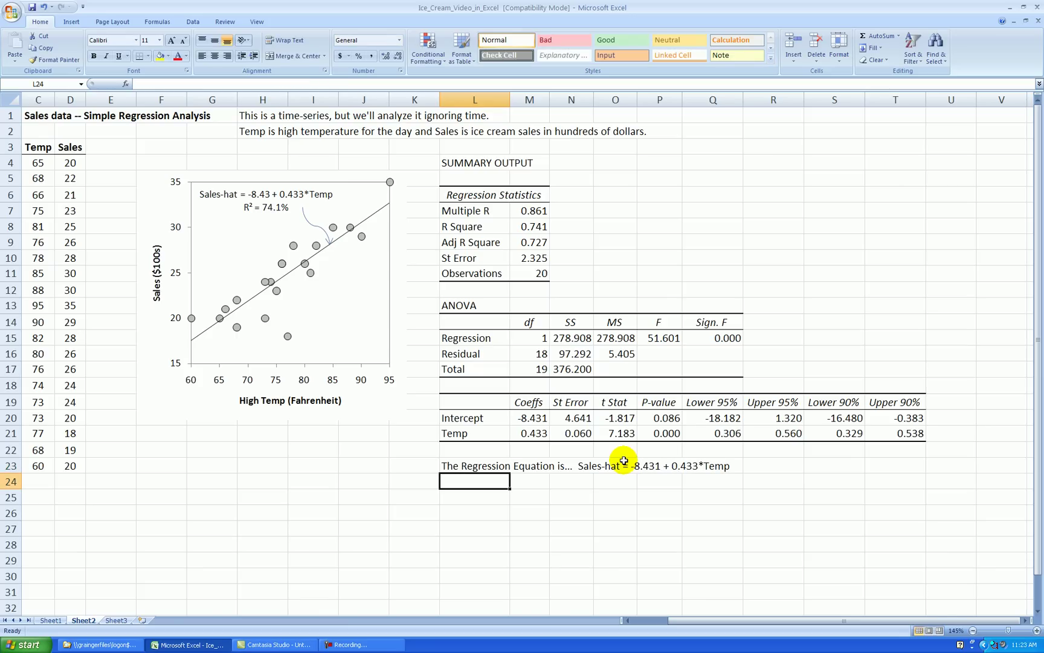
# Make the 'Sales-hat = -8.431 + 0.433*Temp' part of L23 bold.
pyautogui.click(470, 469)
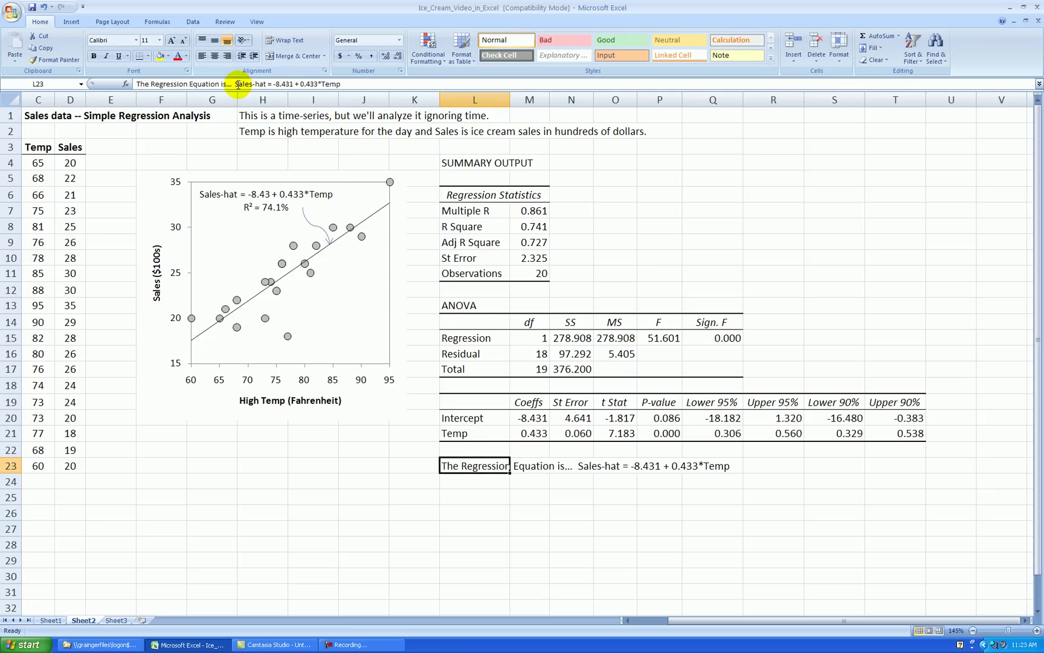
pyautogui.moveTo(235, 84); pyautogui.dragTo(341, 84)
pyautogui.click(94, 56)
pyautogui.click(692, 449)
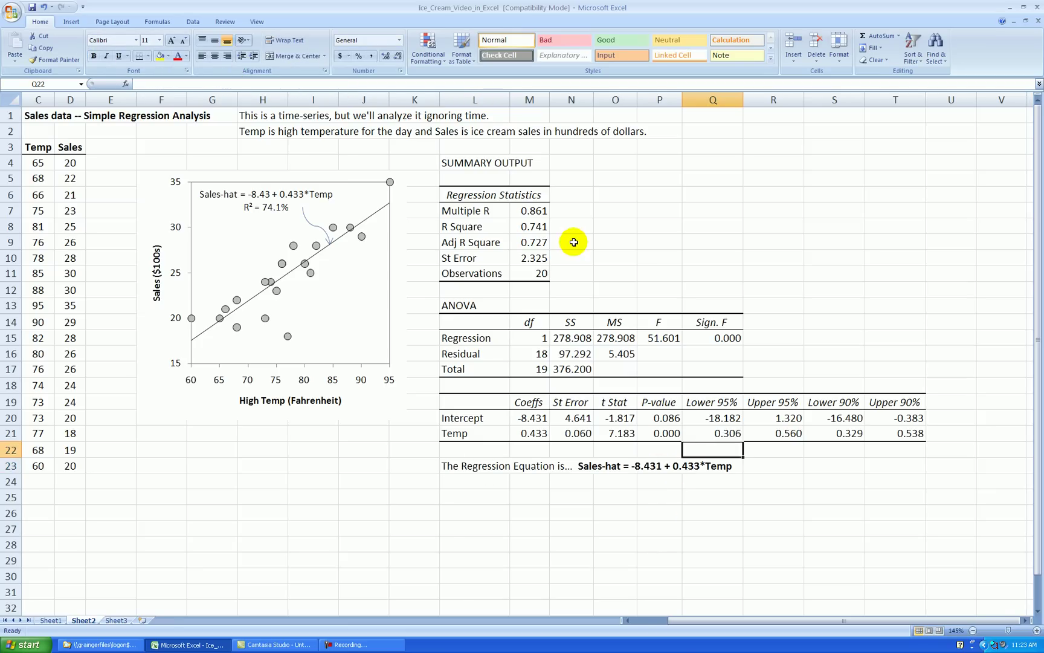
pyautogui.click(621, 208)
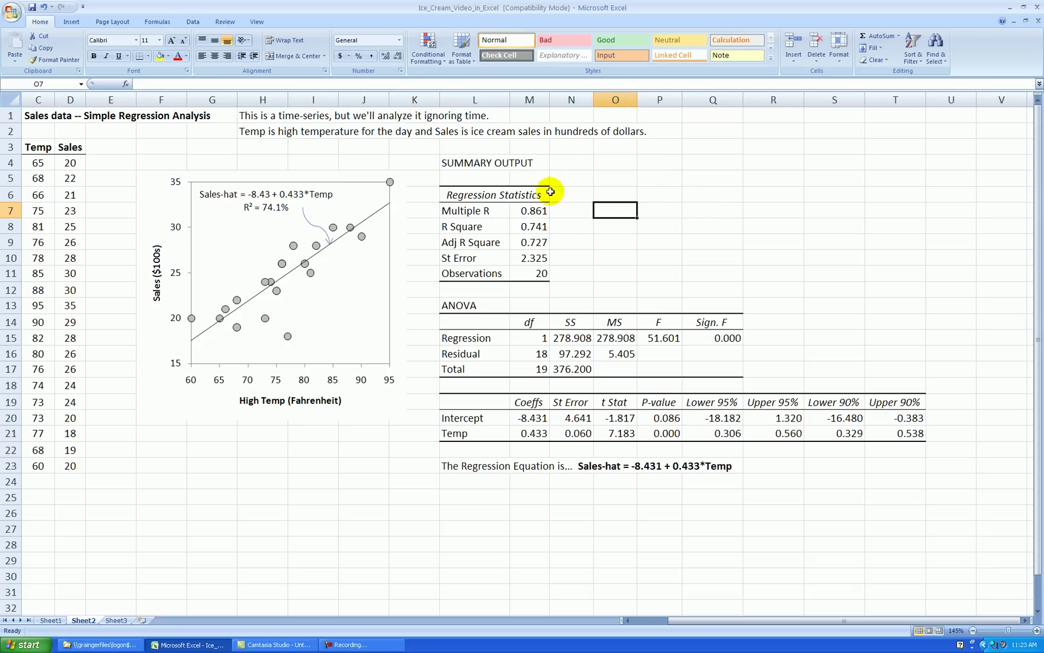
pyautogui.click(540, 227)
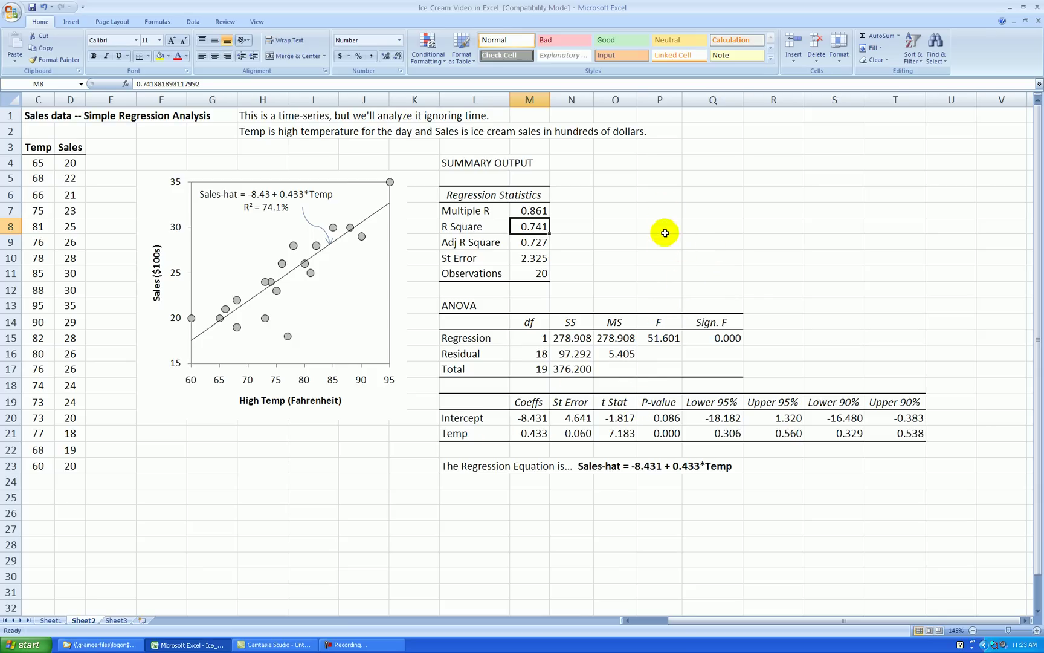
pyautogui.click(547, 261)
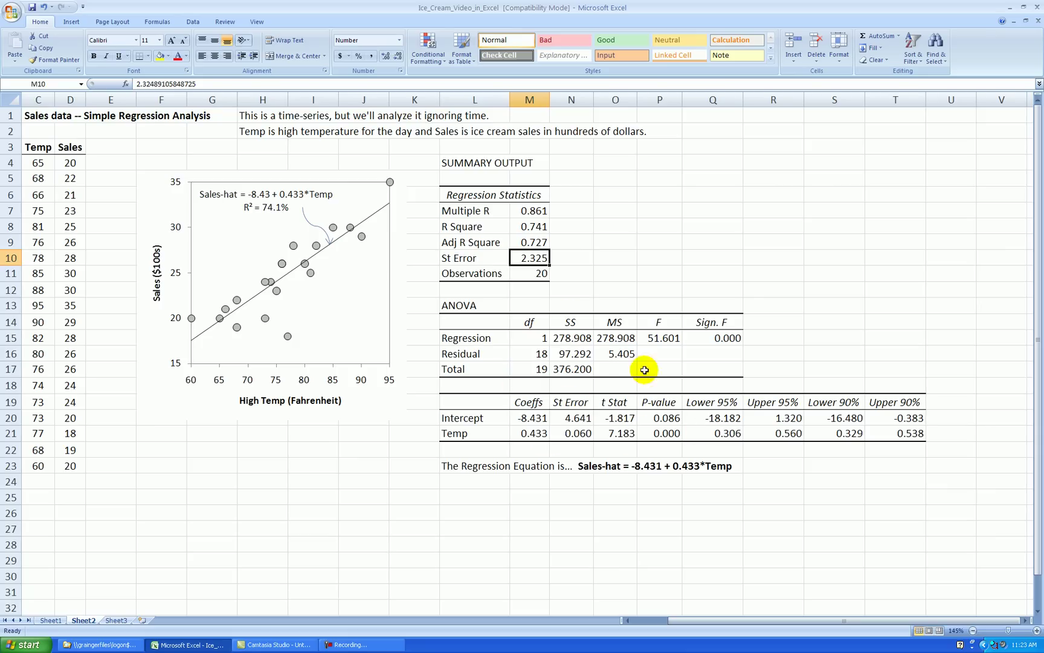
pyautogui.click(665, 433)
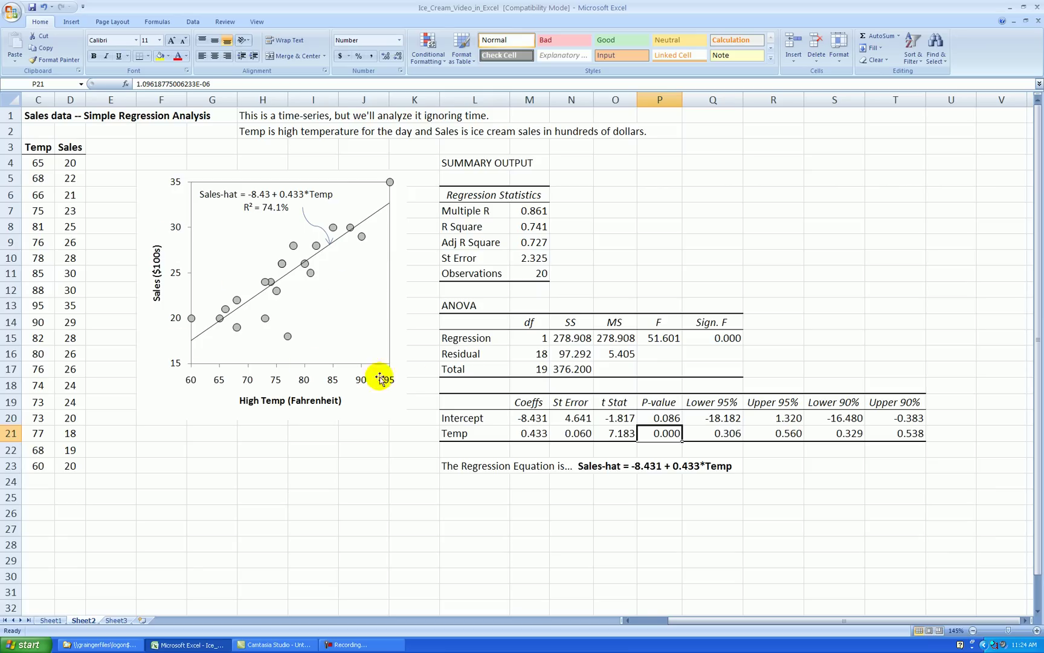
pyautogui.click(543, 434)
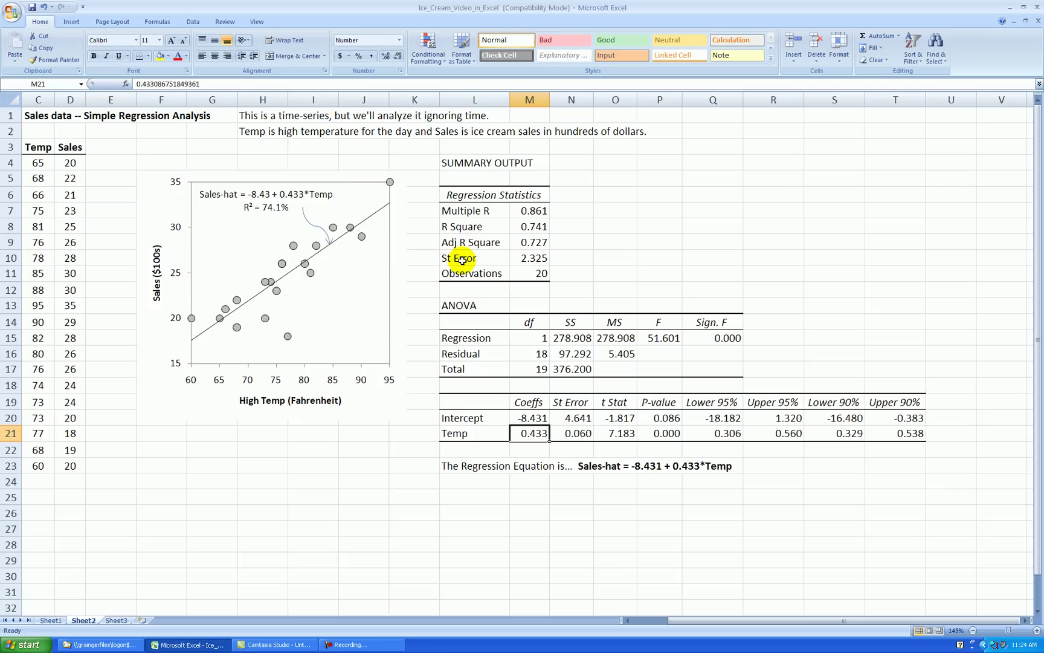
pyautogui.click(36, 115)
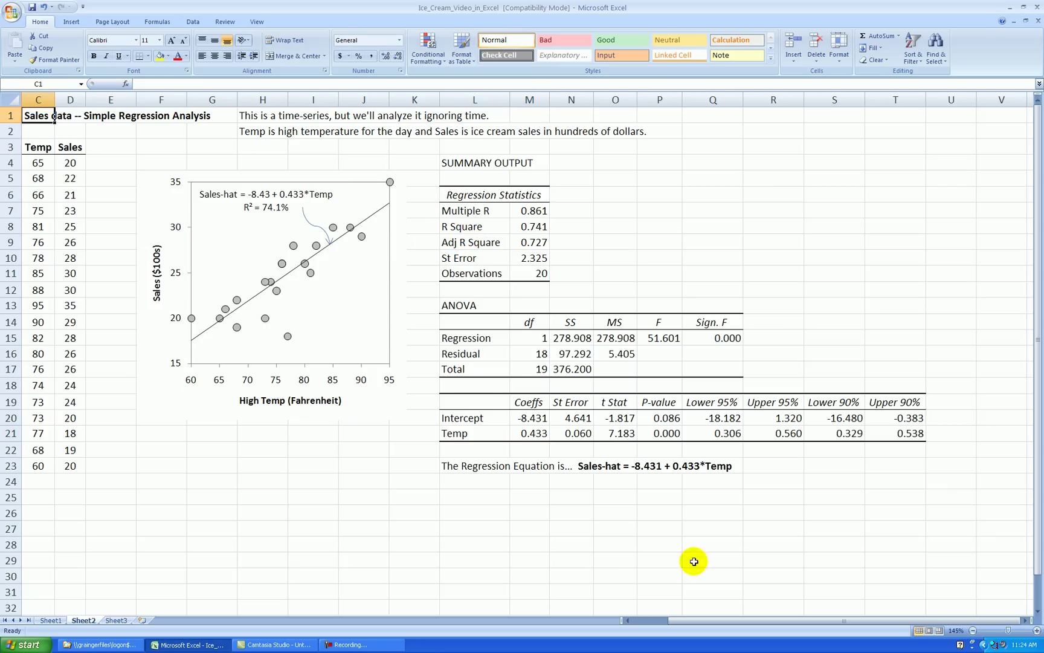
pyautogui.click(655, 620)
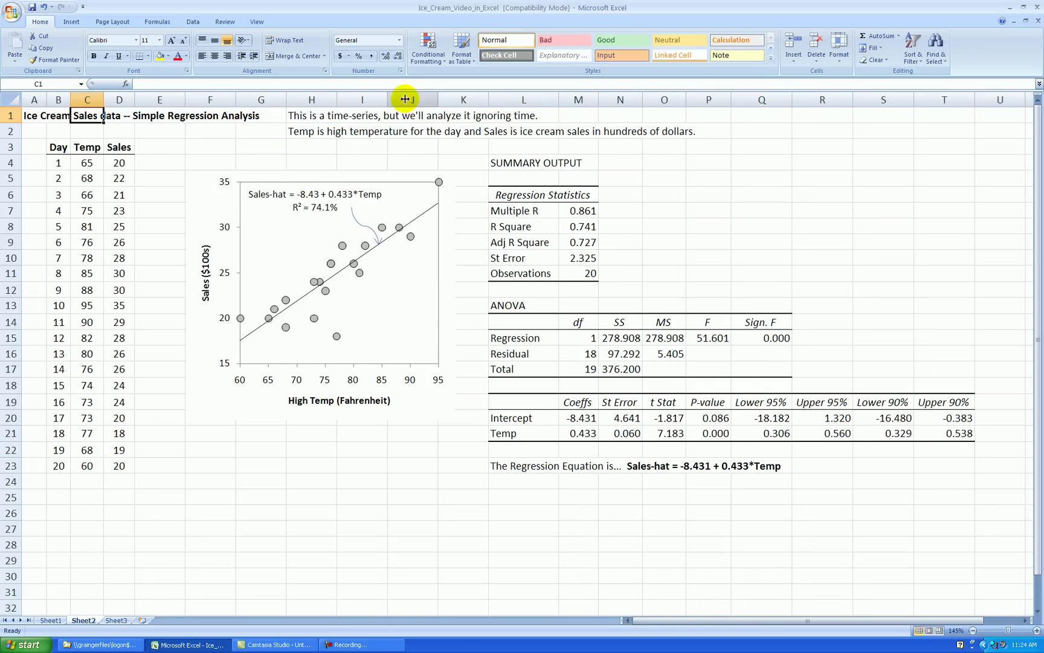